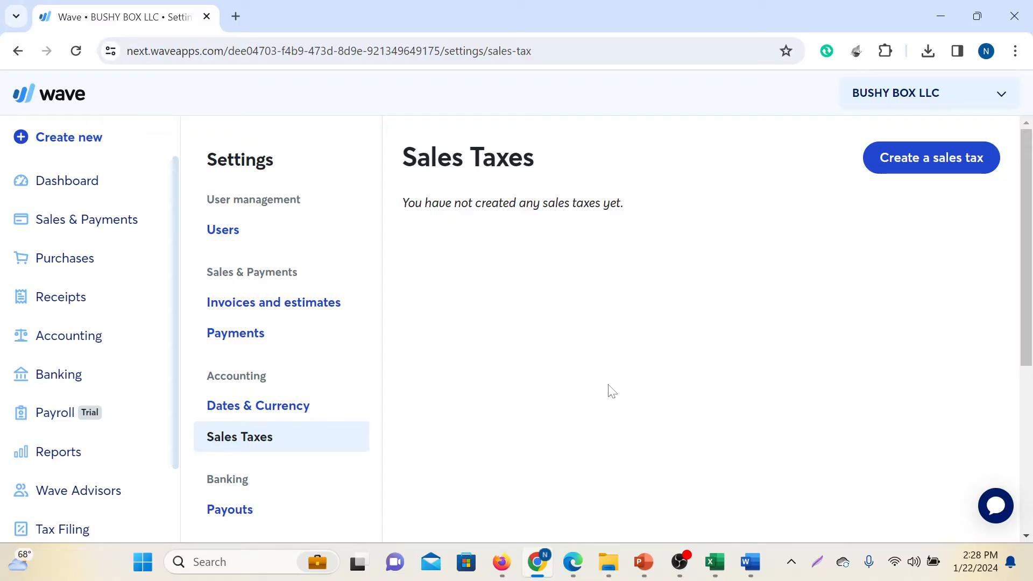
From the dashboard, open BUSHY BOX LLC's business settings and go to the Sales Taxes page
{"action": "left_click", "coordinate": [65, 193]}
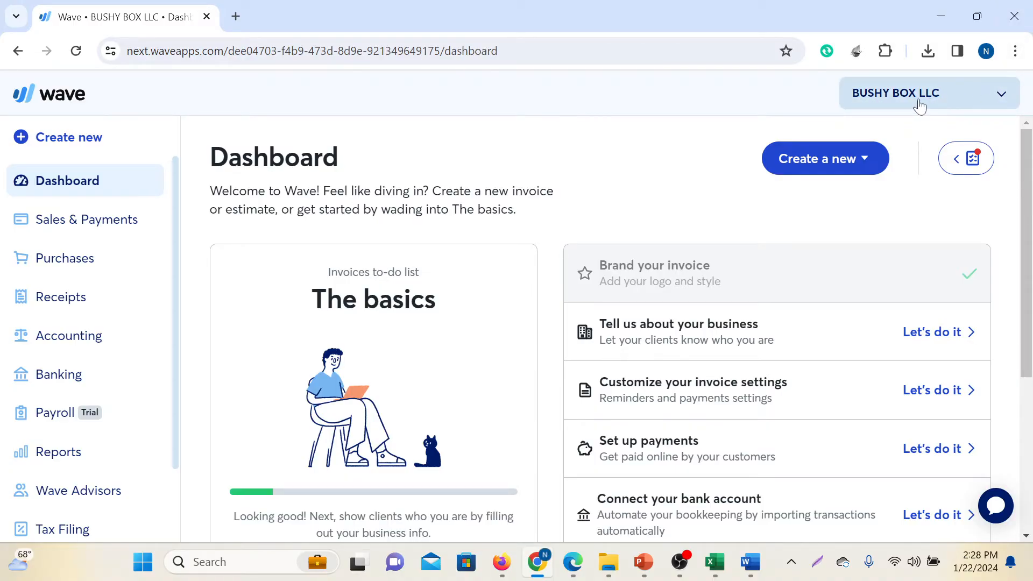
{"action": "left_click", "coordinate": [996, 99]}
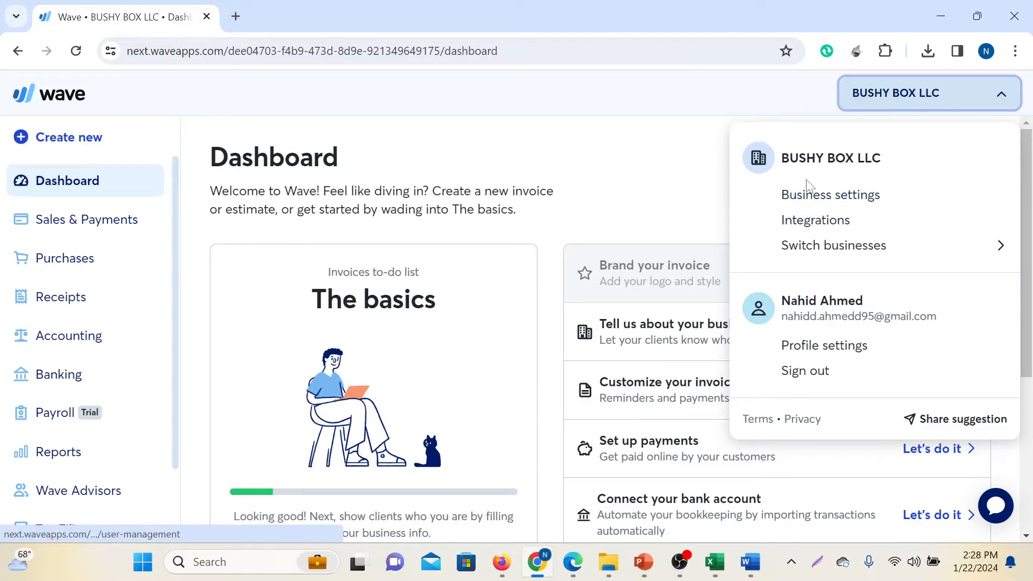
{"action": "left_click", "coordinate": [812, 201]}
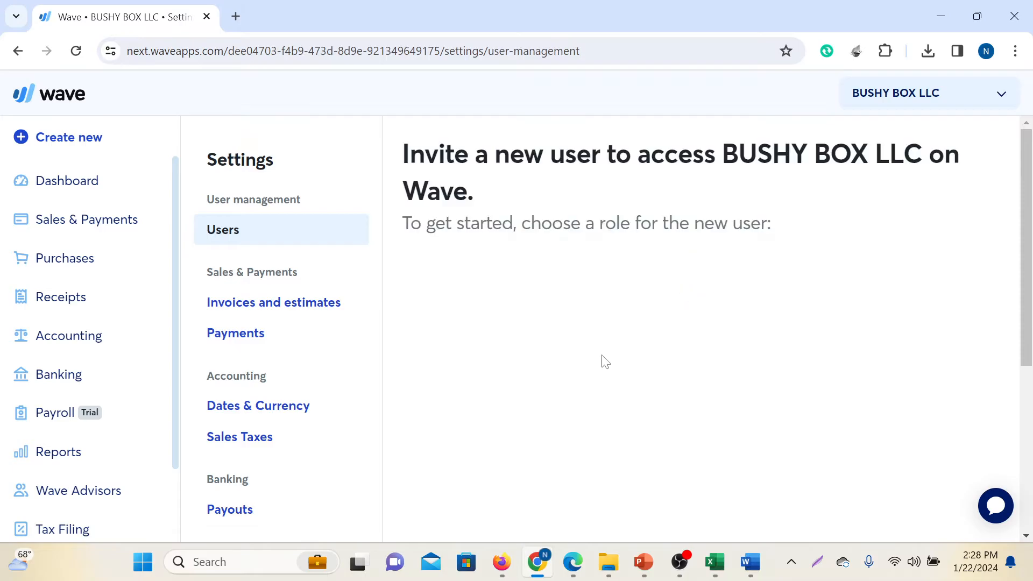
{"action": "scroll", "coordinate": [247, 262], "scroll_direction": "down", "scroll_amount": 3}
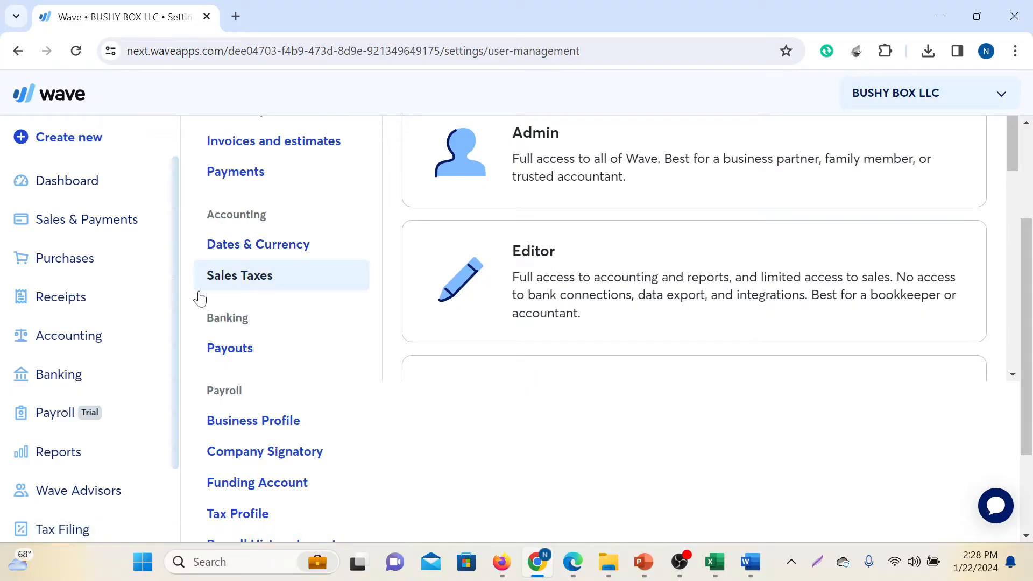
{"action": "left_click", "coordinate": [247, 286]}
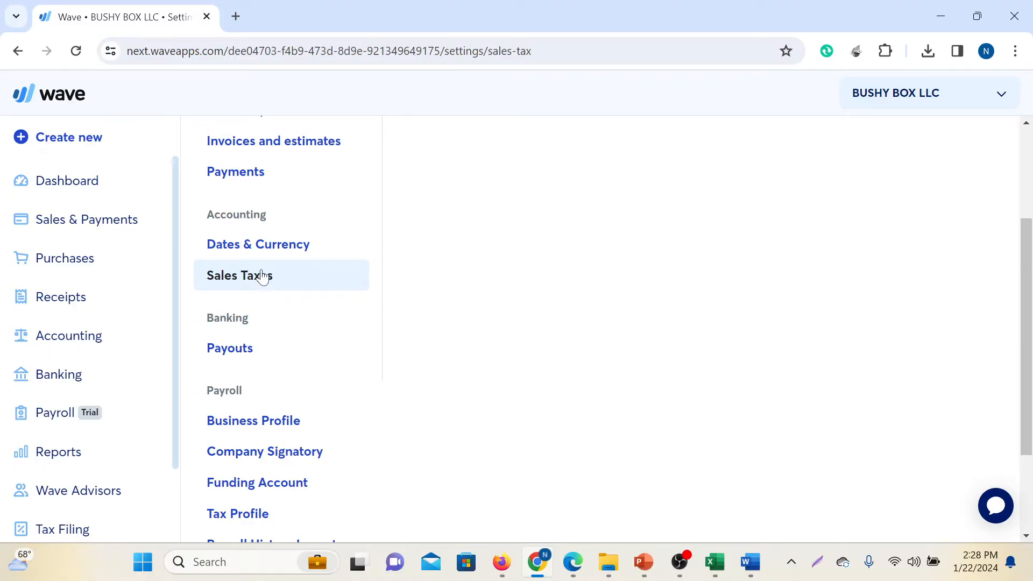
{"action": "scroll", "coordinate": [560, 371], "scroll_direction": "up", "scroll_amount": 3}
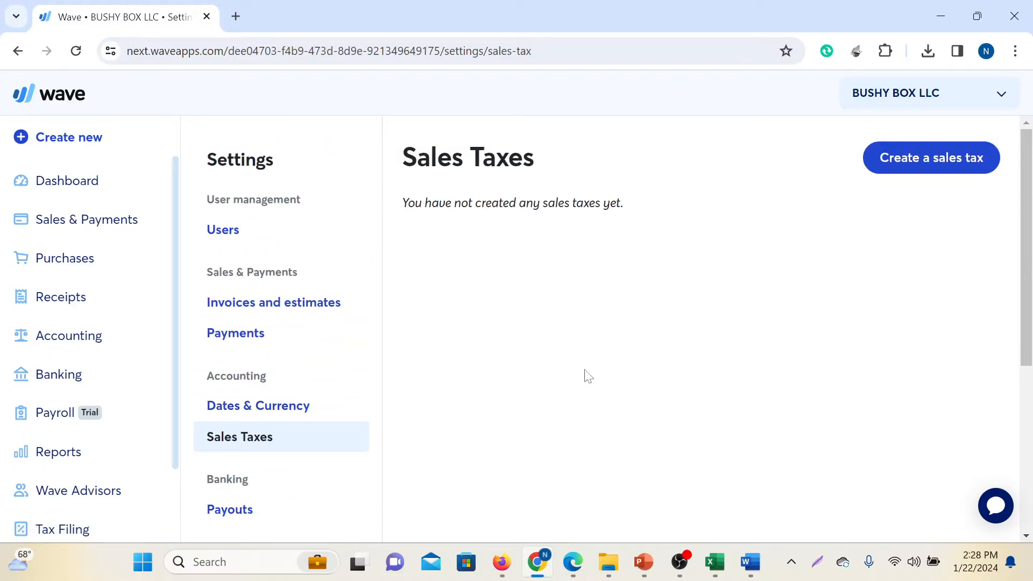
Mark the Sales Taxes heading, its message area and the sales tax creation button with red rectangles on a screen capture, and discard the capture
{"action": "key", "text": "Print"}
{"action": "left_click_drag", "start_coordinate": [4, 4], "coordinate": [1031, 551]}
{"action": "left_click", "coordinate": [790, 426]}
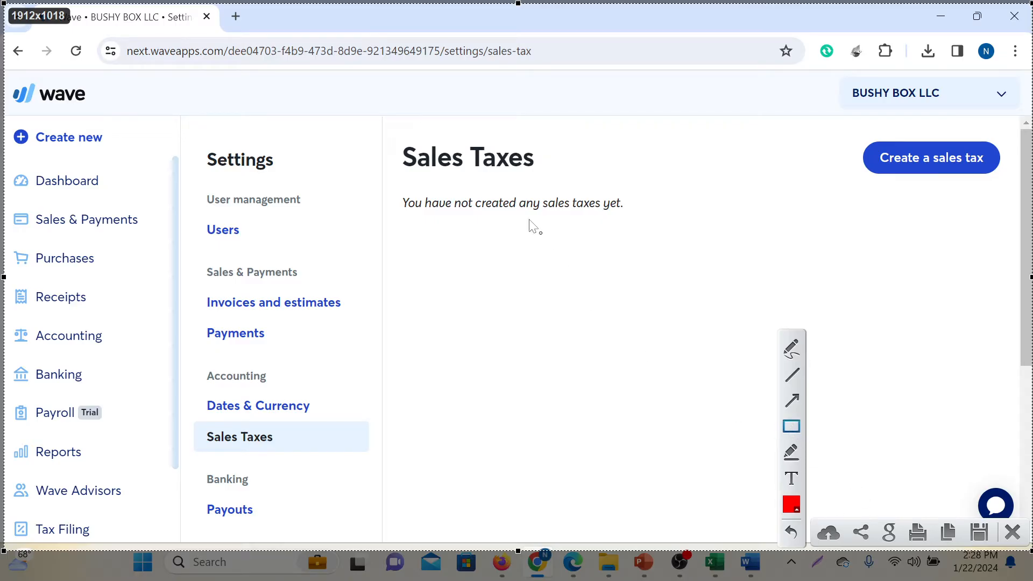
{"action": "left_click_drag", "start_coordinate": [377, 124], "coordinate": [748, 253]}
{"action": "left_click_drag", "start_coordinate": [859, 124], "coordinate": [1016, 195]}
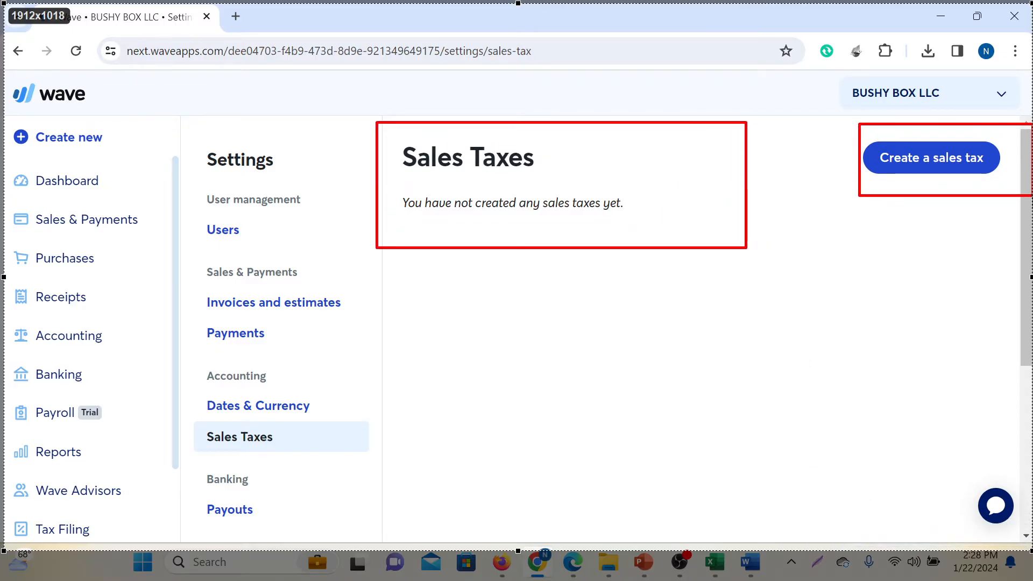
{"action": "left_click_drag", "start_coordinate": [378, 134], "coordinate": [539, 181]}
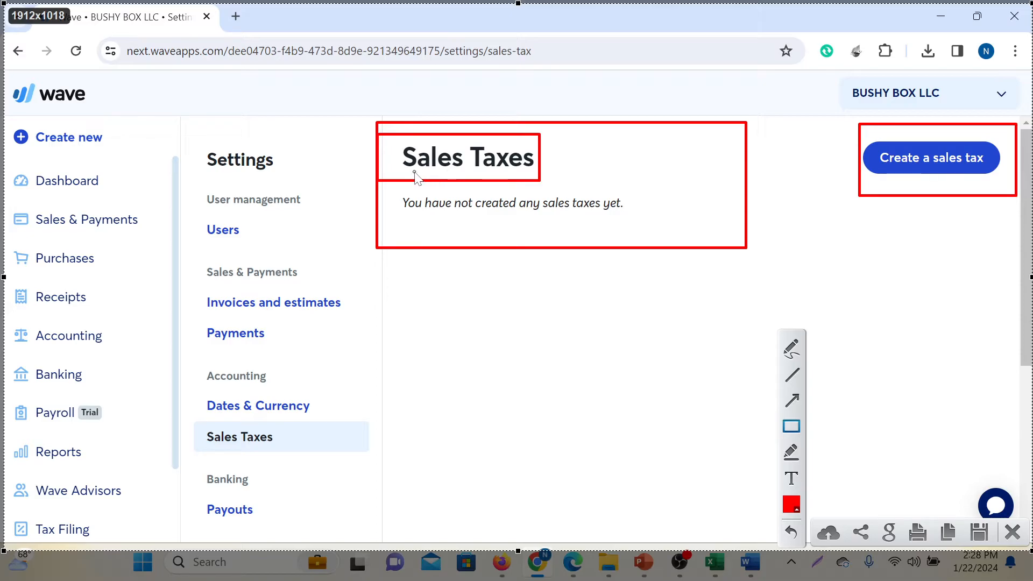
{"action": "left_click", "coordinate": [1012, 532]}
{"action": "scroll", "coordinate": [968, 177], "scroll_direction": "down", "scroll_amount": 3}
{"action": "scroll", "coordinate": [742, 327], "scroll_direction": "up", "scroll_amount": 3}
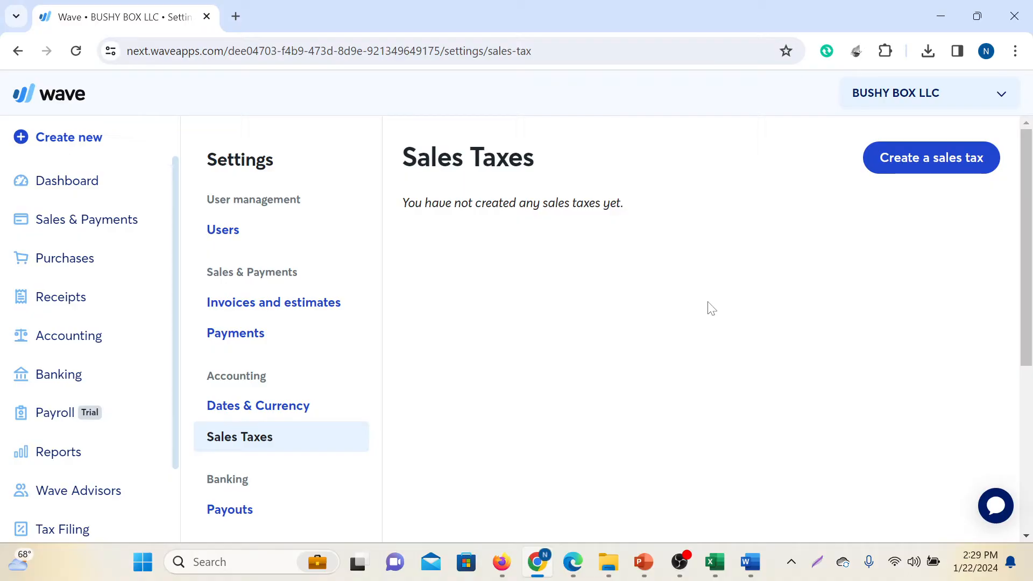
Switch to the sales tax PDF in Edge and review the combined state and local sales tax rates by state
{"action": "mouse_move", "coordinate": [750, 576]}
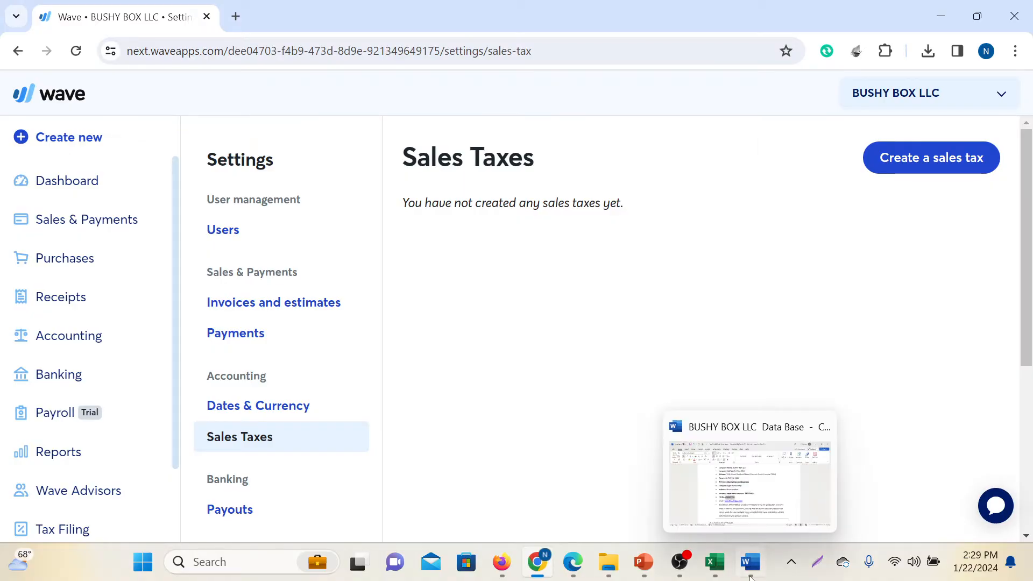
{"action": "left_click", "coordinate": [573, 561]}
{"action": "scroll", "coordinate": [597, 311], "scroll_direction": "up", "scroll_amount": 7}
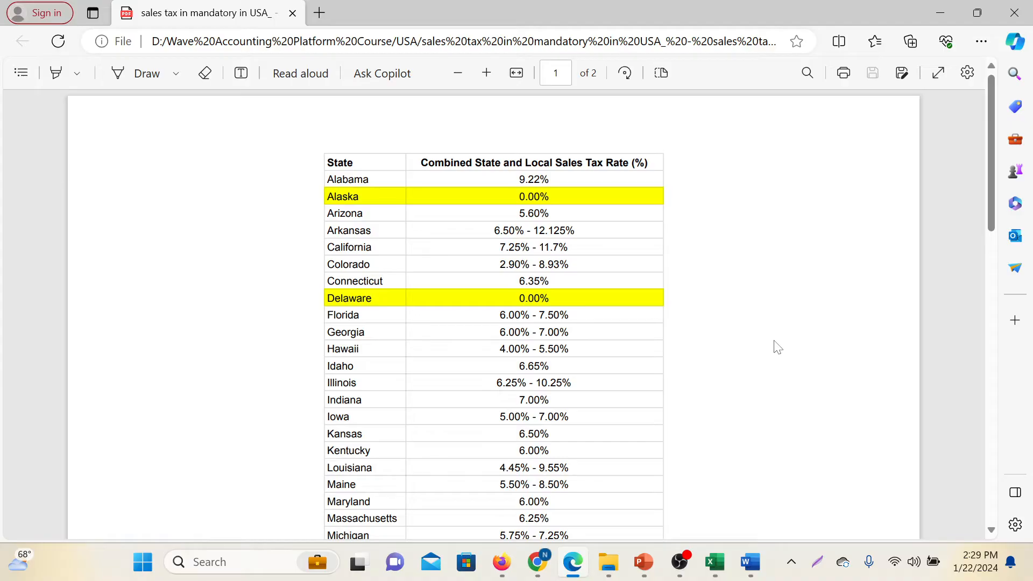
{"action": "left_click_drag", "start_coordinate": [326, 162], "coordinate": [354, 163]}
{"action": "left_click", "coordinate": [728, 219]}
{"action": "scroll", "coordinate": [586, 227], "scroll_direction": "down", "scroll_amount": 5}
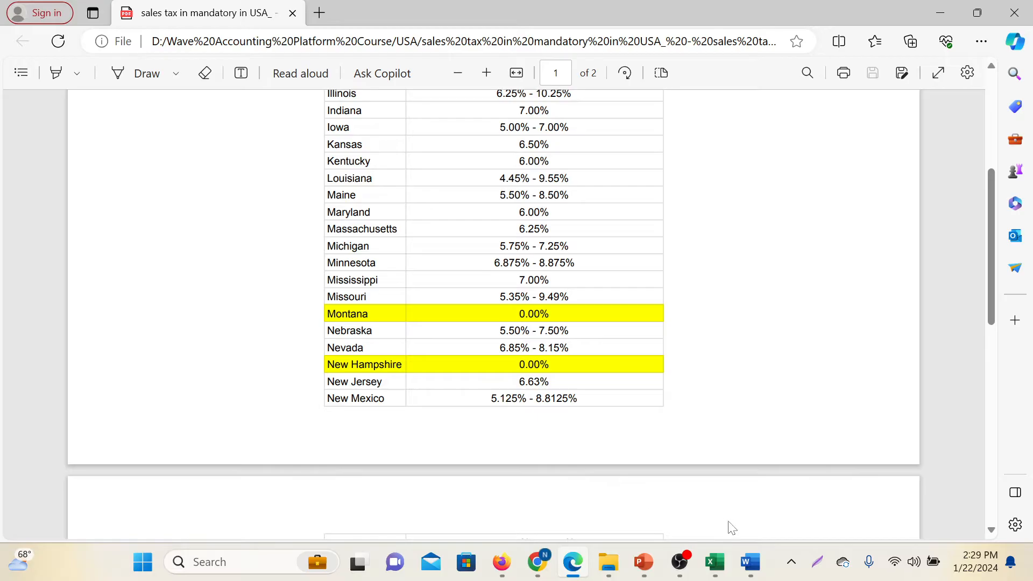
Switch to the BUSHY BOX LLC Data Base document in Word and check the state in the company's address
{"action": "mouse_move", "coordinate": [752, 565]}
{"action": "left_click", "coordinate": [779, 525]}
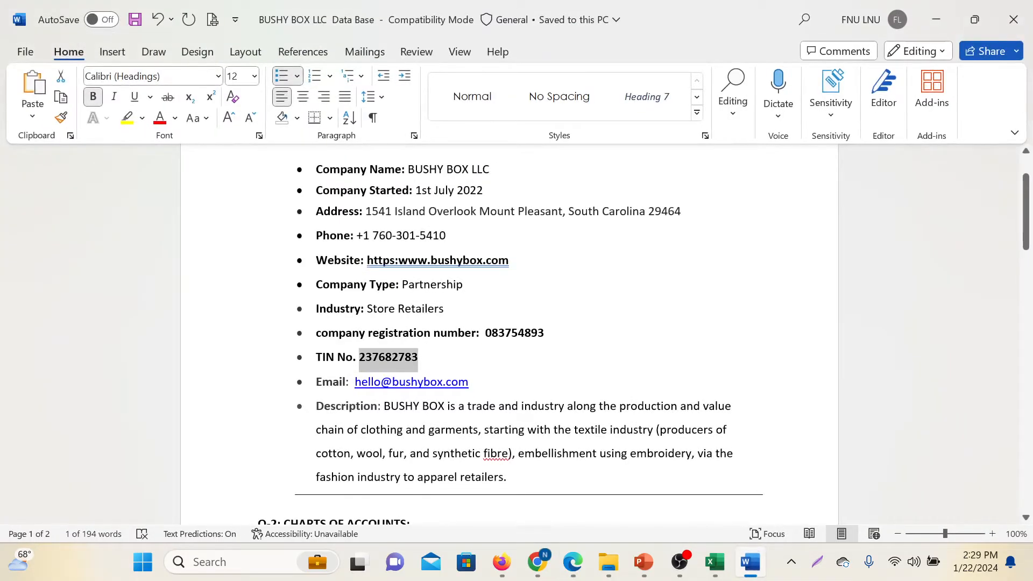
{"action": "scroll", "coordinate": [509, 345], "scroll_direction": "up", "scroll_amount": 3}
{"action": "left_click", "coordinate": [509, 376]}
{"action": "left_click_drag", "start_coordinate": [316, 328], "coordinate": [379, 327]}
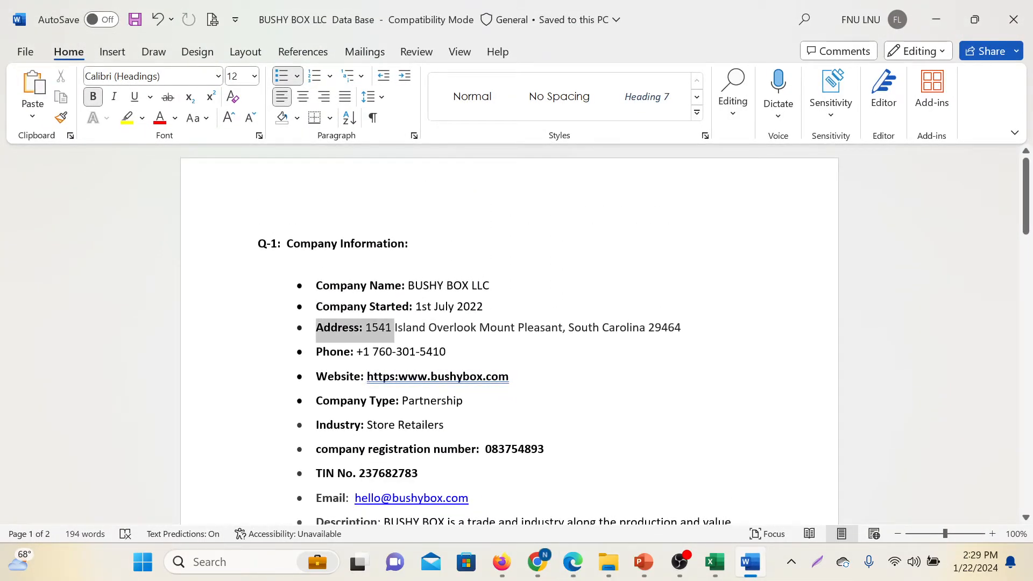
{"action": "left_click_drag", "start_coordinate": [569, 328], "coordinate": [634, 328]}
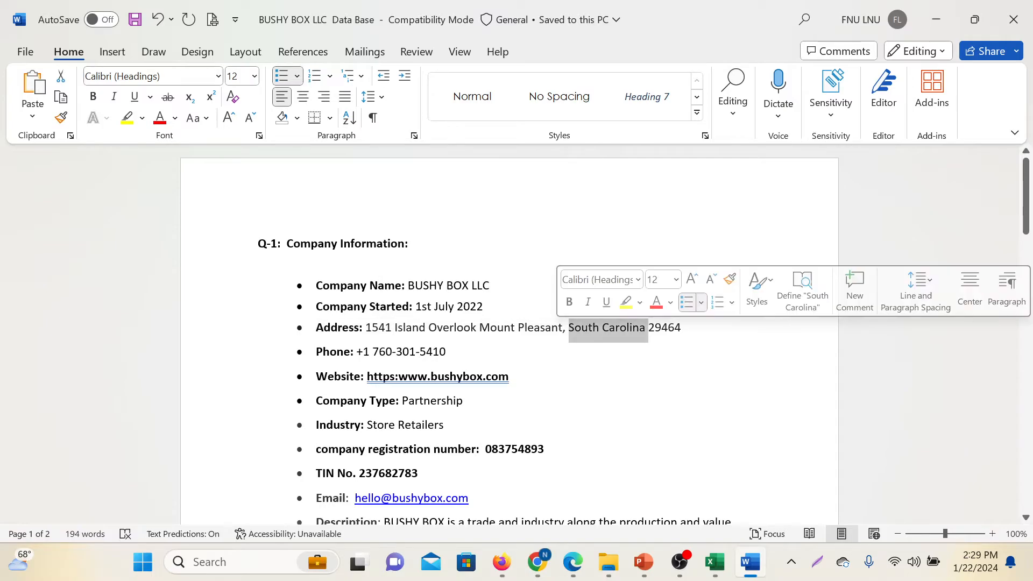
{"action": "left_click", "coordinate": [467, 401]}
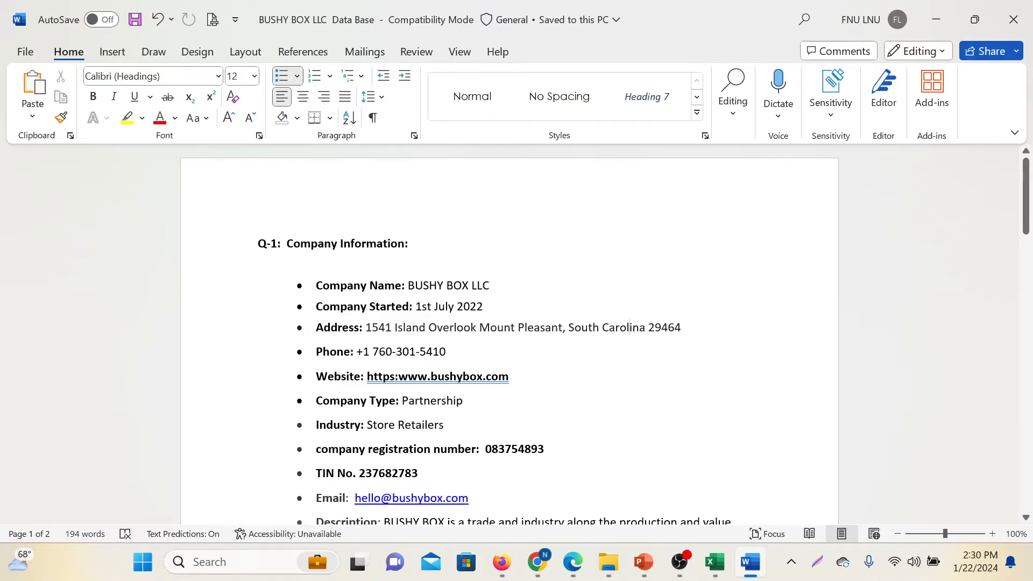
Switch back to the sales tax PDF in Edge and look up South Carolina's combined sales tax rate
{"action": "left_click", "coordinate": [573, 562]}
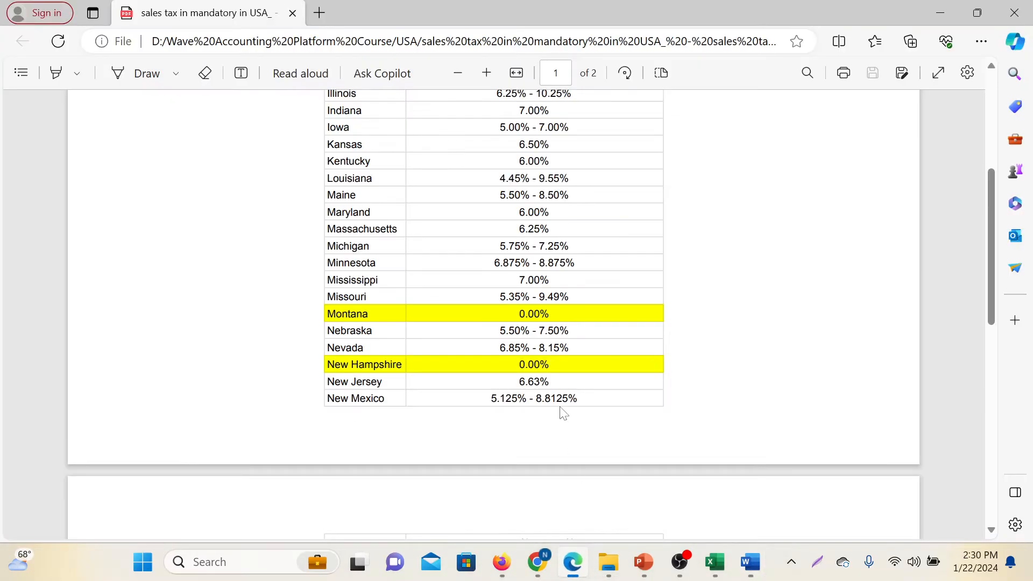
{"action": "scroll", "coordinate": [439, 338], "scroll_direction": "up", "scroll_amount": 2}
{"action": "scroll", "coordinate": [492, 317], "scroll_direction": "down", "scroll_amount": 10}
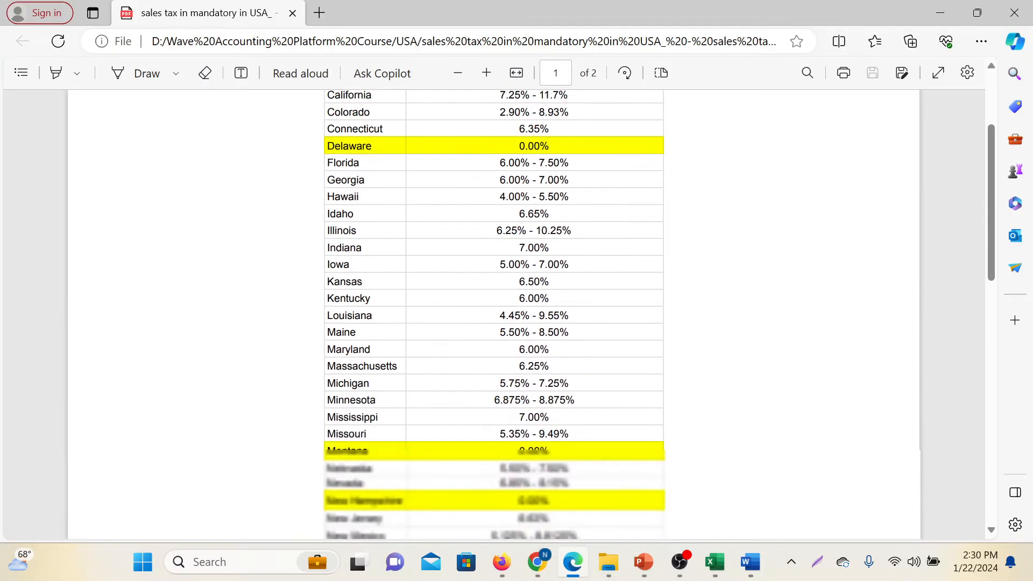
{"action": "scroll", "coordinate": [493, 317], "scroll_direction": "down", "scroll_amount": 3}
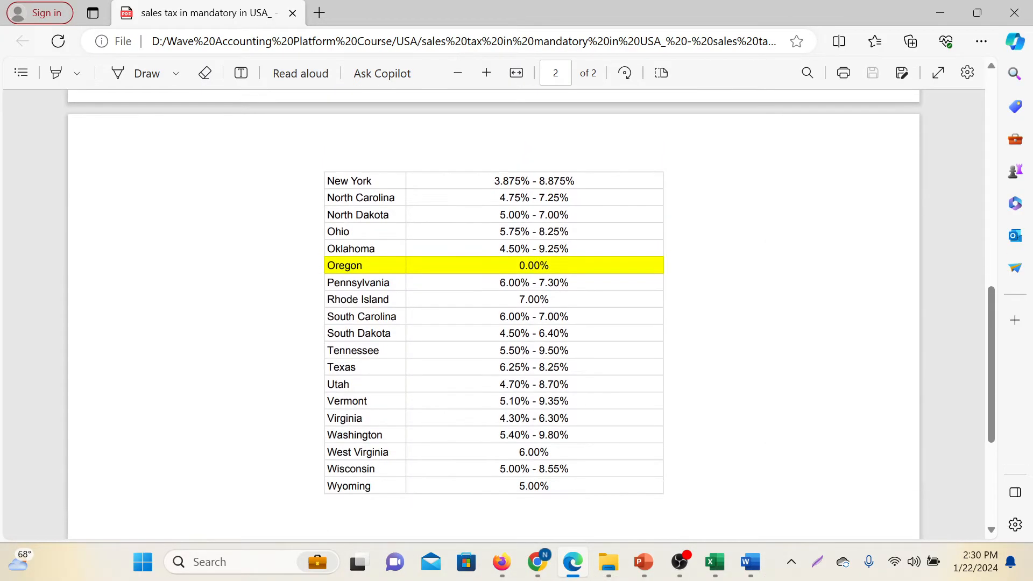
{"action": "left_click_drag", "start_coordinate": [327, 317], "coordinate": [397, 317]}
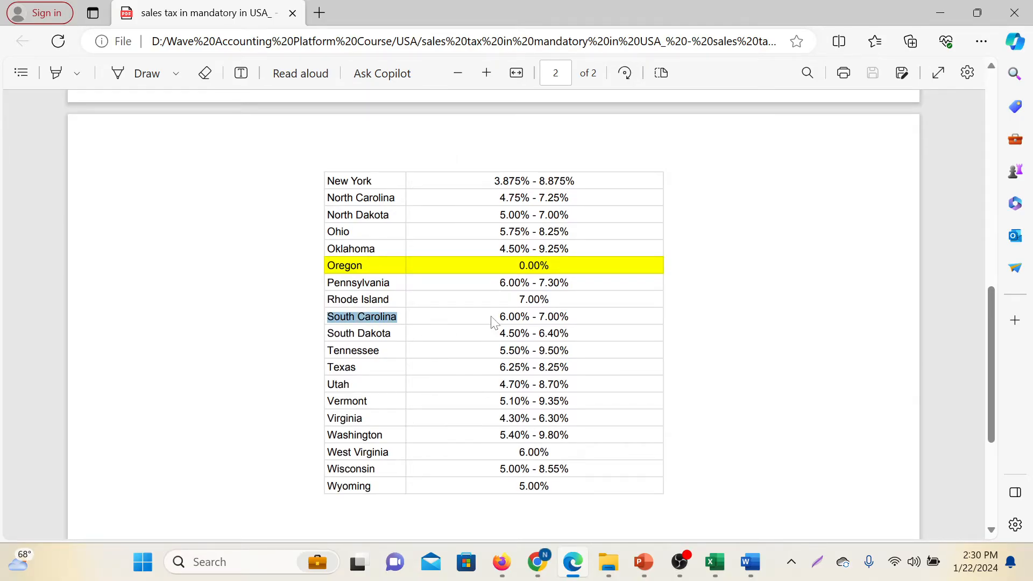
{"action": "left_click", "coordinate": [678, 398]}
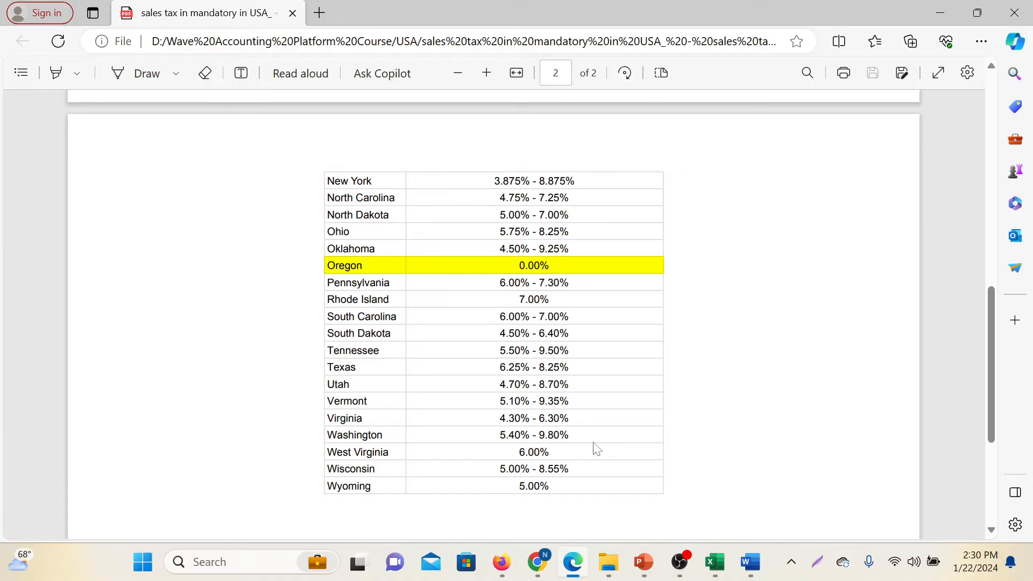
Outline South Carolina and its tax rate range with red rectangles on a screen capture, and discard the capture
{"action": "key", "text": "Print"}
{"action": "mouse_move", "coordinate": [1, 1]}
{"action": "left_mouse_down"}
{"action": "mouse_move", "coordinate": [987, 580]}
{"action": "mouse_move", "coordinate": [1007, 572]}
{"action": "left_mouse_up"}
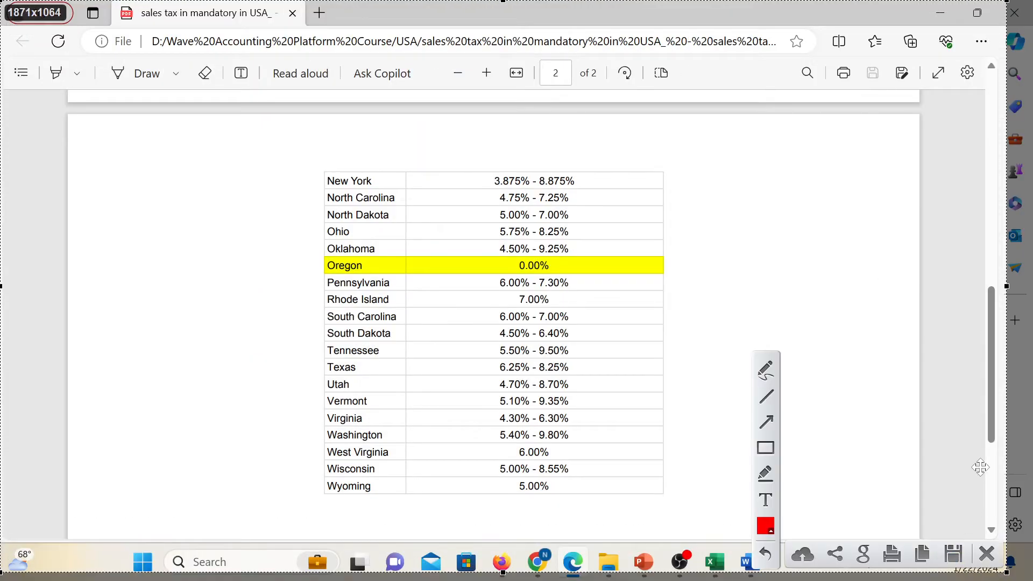
{"action": "left_click", "coordinate": [768, 450]}
{"action": "left_click_drag", "start_coordinate": [324, 305], "coordinate": [408, 326]}
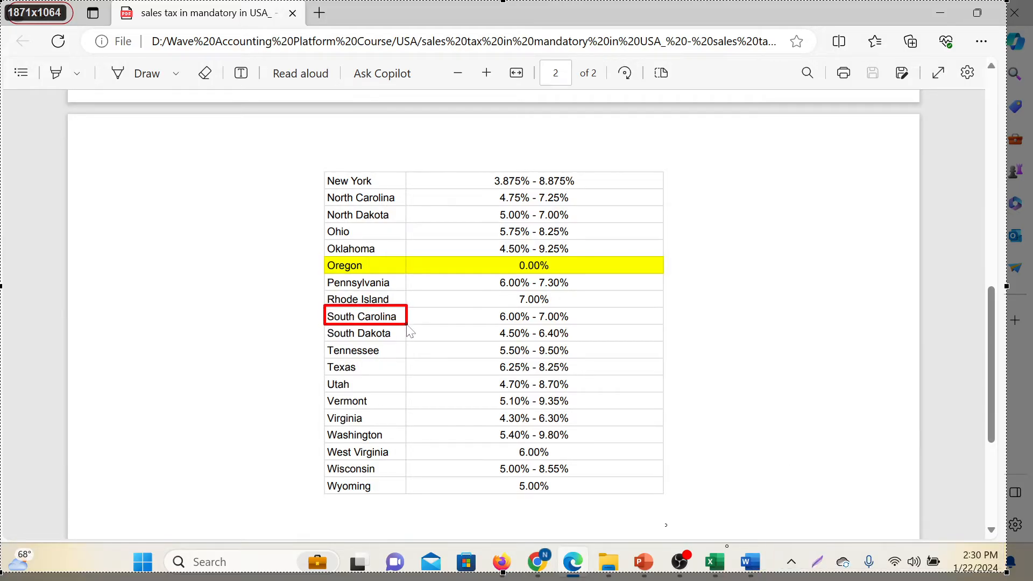
{"action": "left_click_drag", "start_coordinate": [483, 306], "coordinate": [580, 326]}
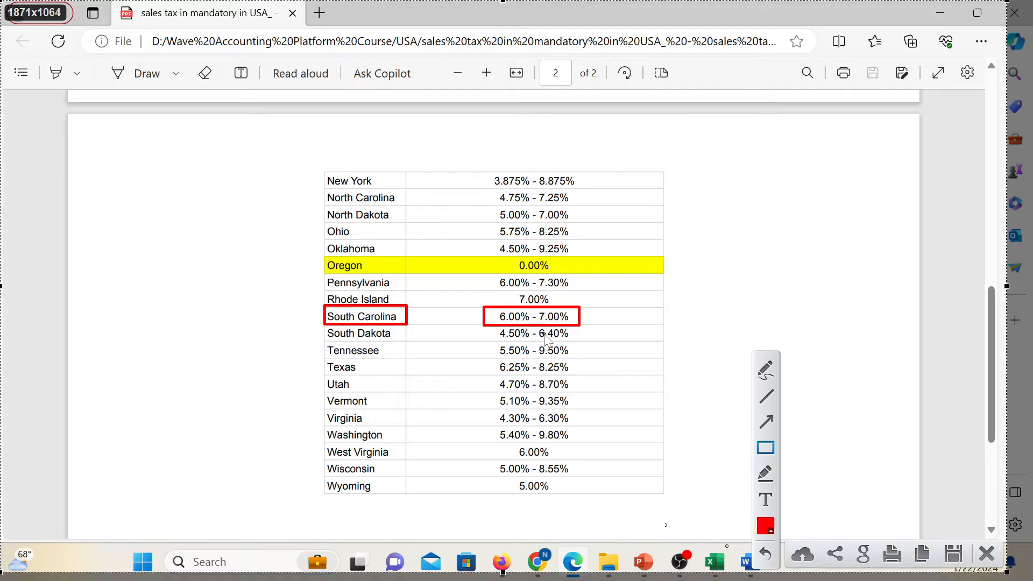
{"action": "left_click", "coordinate": [984, 557]}
Switch back to Wave in Chrome and start creating a new sales tax
{"action": "mouse_move", "coordinate": [537, 561]}
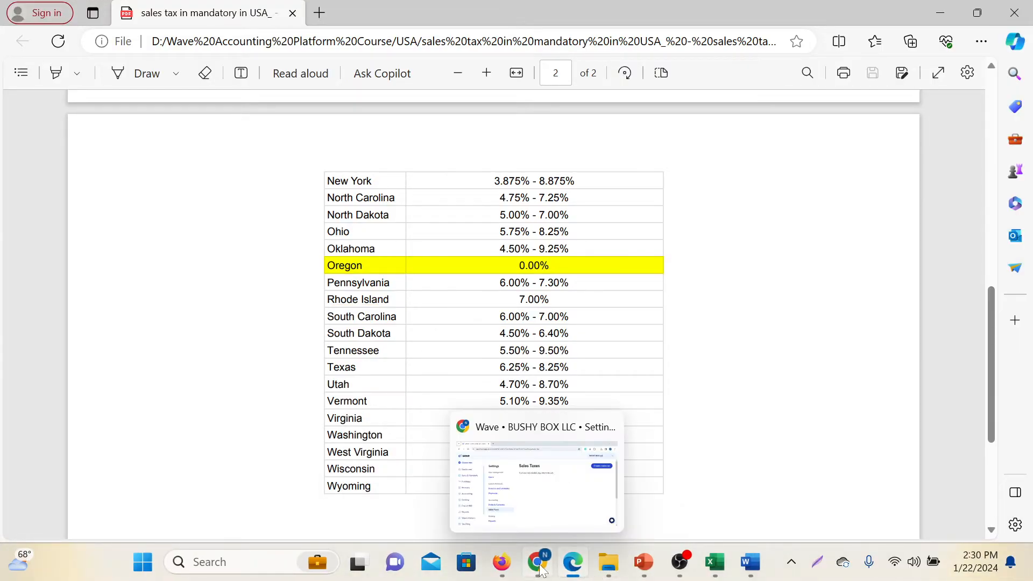
{"action": "left_click", "coordinate": [541, 506]}
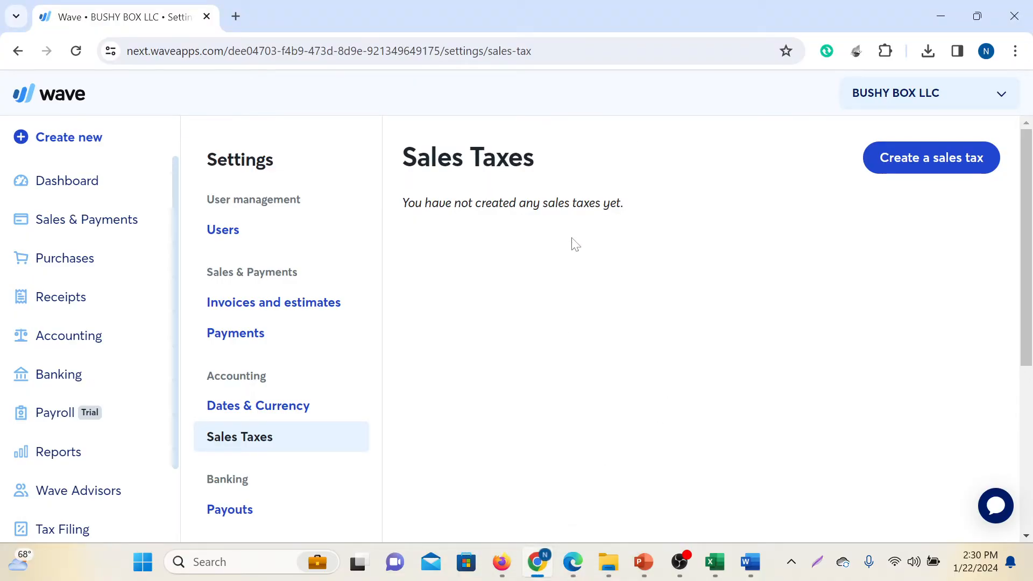
{"action": "left_click", "coordinate": [945, 165]}
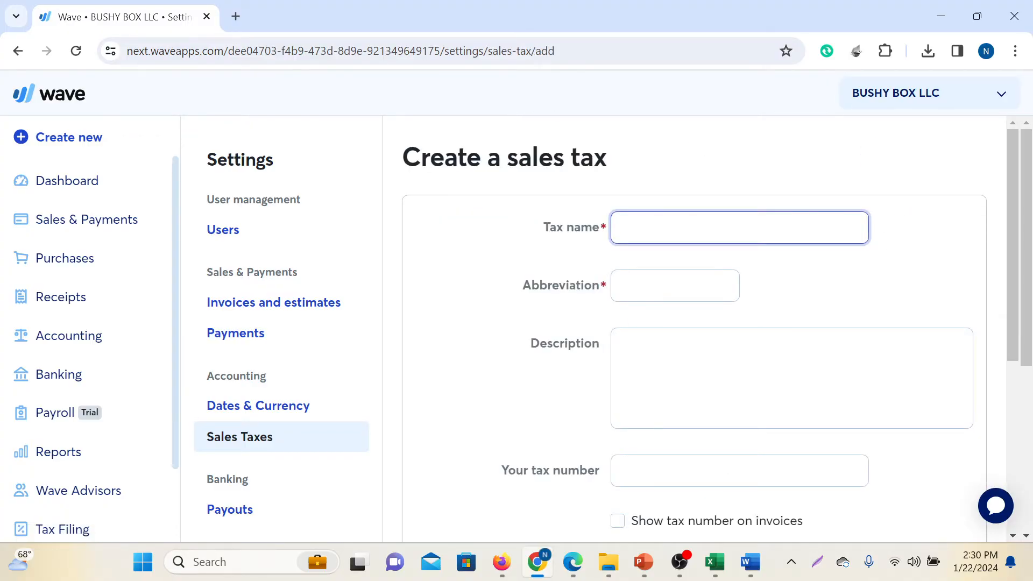
Review the new sales tax form's fields, from the abbreviation and description to the recoverable and compound options and the tax rate
{"action": "scroll", "coordinate": [638, 232], "scroll_direction": "down", "scroll_amount": 1}
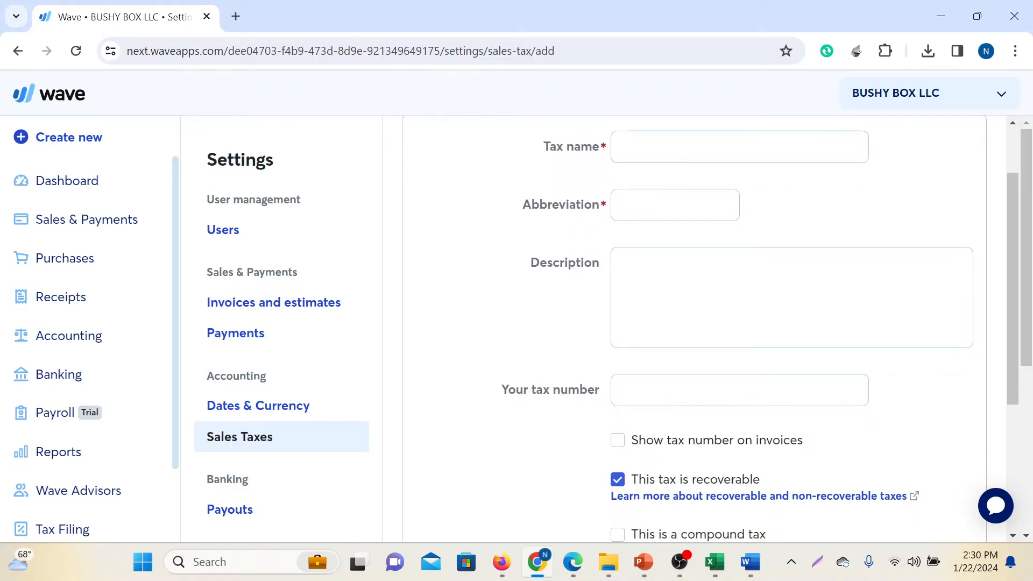
{"action": "left_click", "coordinate": [697, 210]}
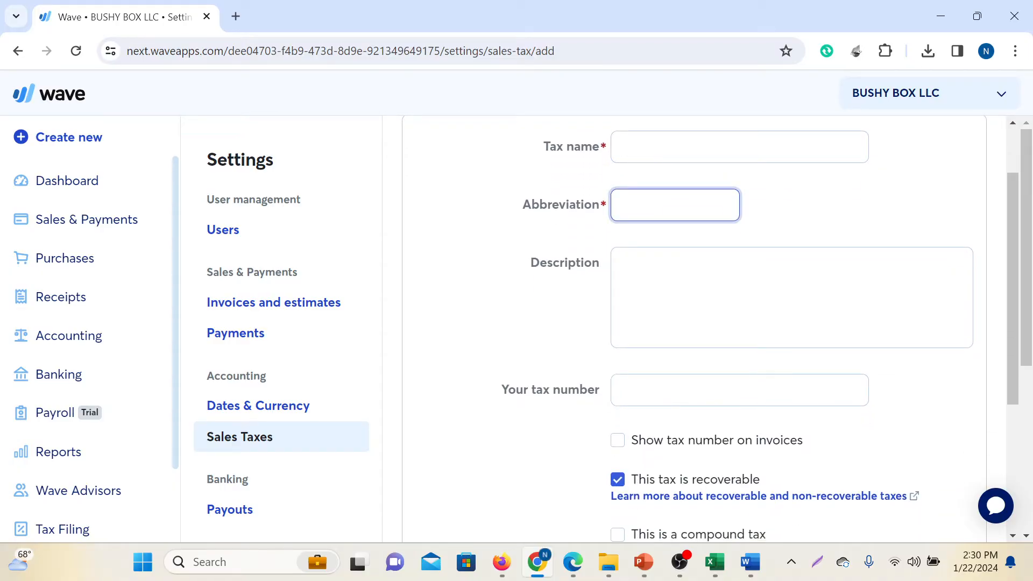
{"action": "scroll", "coordinate": [696, 215], "scroll_direction": "down", "scroll_amount": 1}
{"action": "key", "text": "Tab"}
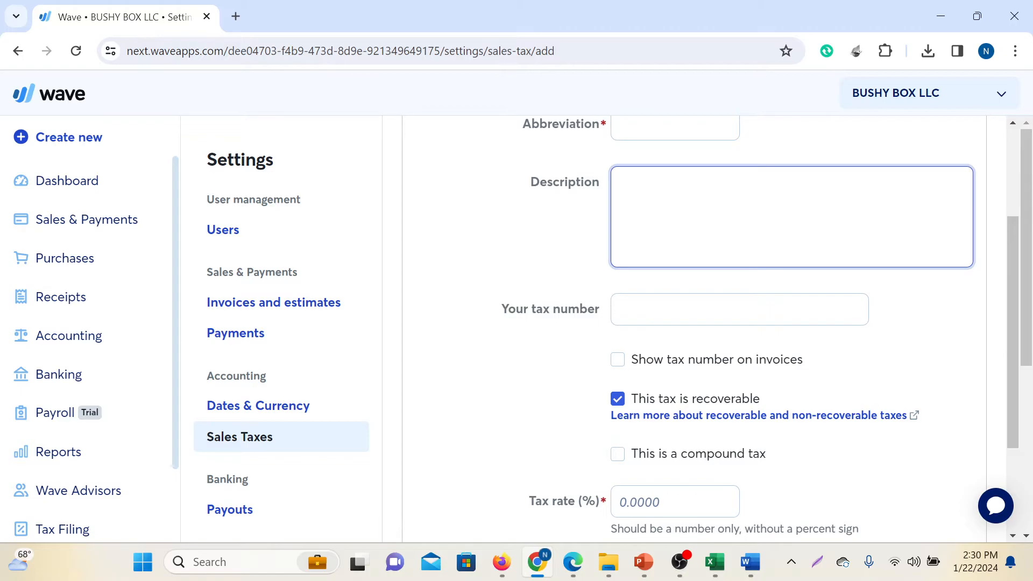
{"action": "scroll", "coordinate": [696, 307], "scroll_direction": "down", "scroll_amount": 1}
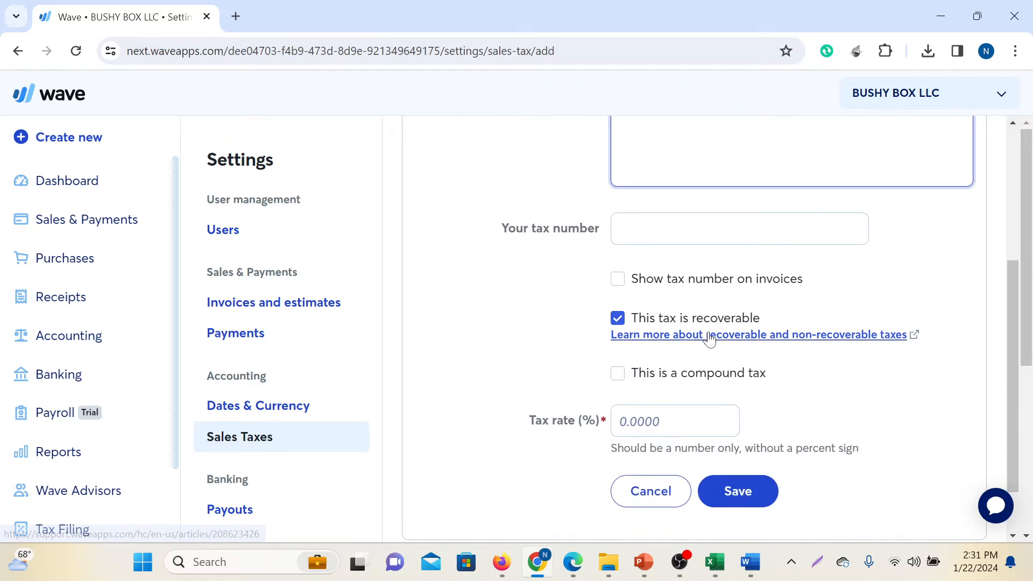
{"action": "scroll", "coordinate": [707, 339], "scroll_direction": "down", "scroll_amount": 1}
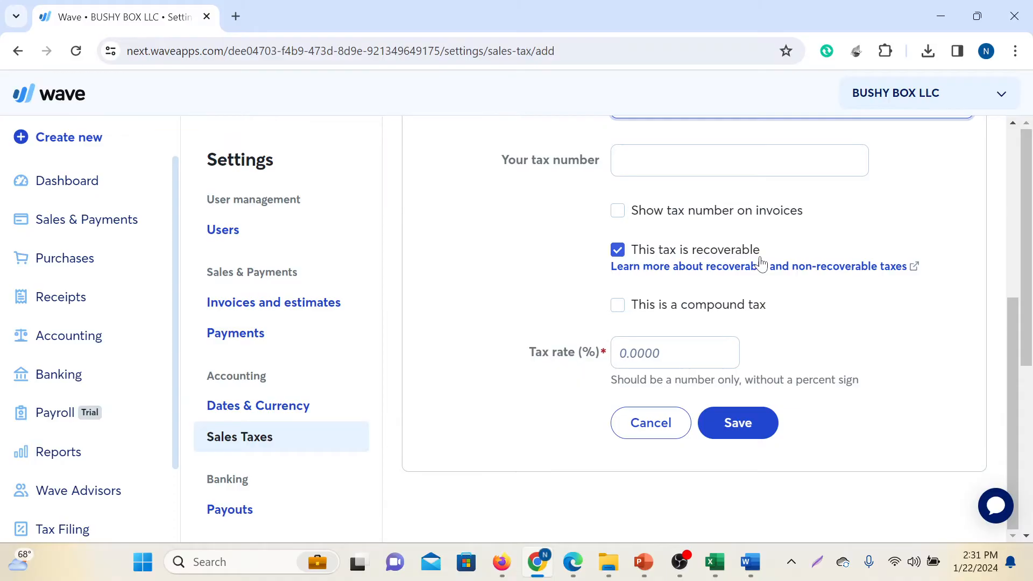
{"action": "scroll", "coordinate": [825, 357], "scroll_direction": "down", "scroll_amount": 2}
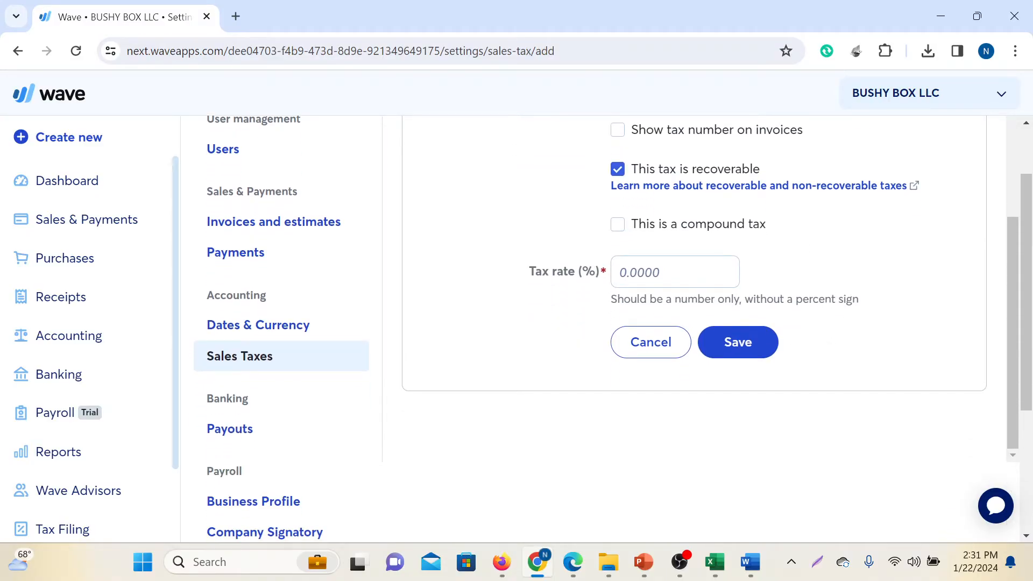
{"action": "scroll", "coordinate": [751, 337], "scroll_direction": "down", "scroll_amount": 4}
{"action": "scroll", "coordinate": [753, 344], "scroll_direction": "up", "scroll_amount": 5}
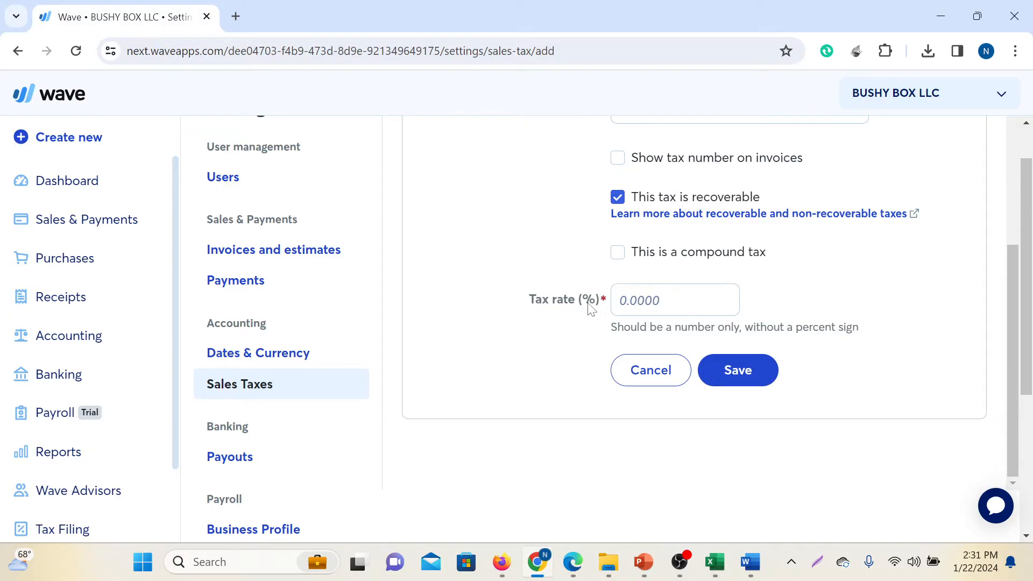
Name the new tax "Sales Tax" and give it the abbreviation "Tax-6"
{"action": "scroll", "coordinate": [624, 315], "scroll_direction": "up", "scroll_amount": 5}
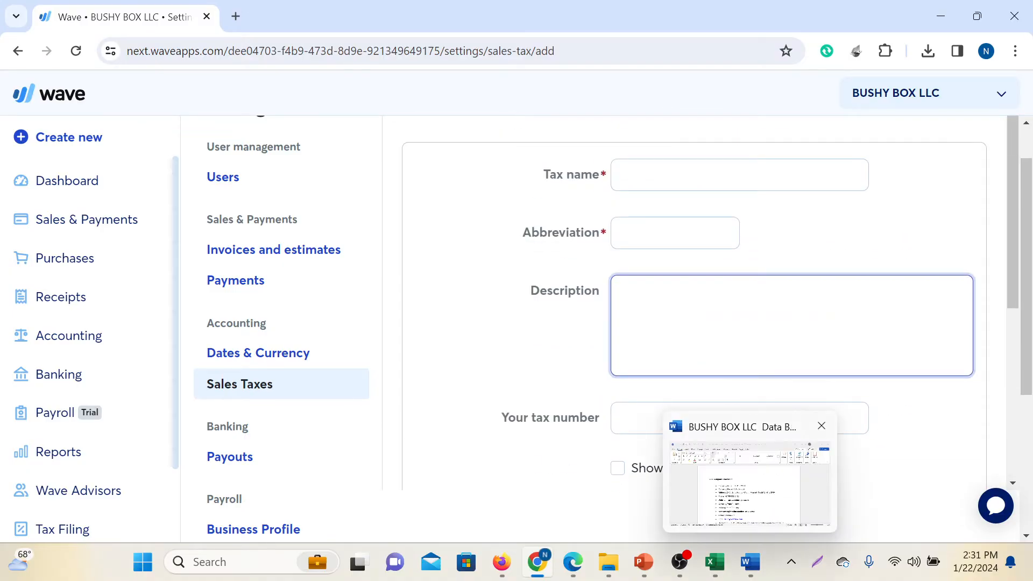
{"action": "scroll", "coordinate": [761, 307], "scroll_direction": "up", "scroll_amount": 1}
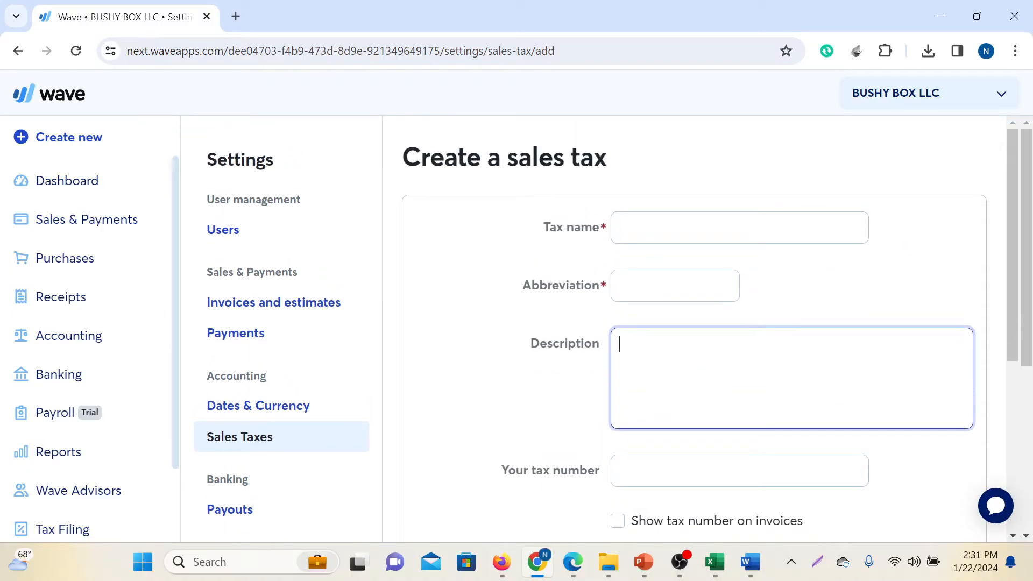
{"action": "scroll", "coordinate": [684, 293], "scroll_direction": "down", "scroll_amount": 5}
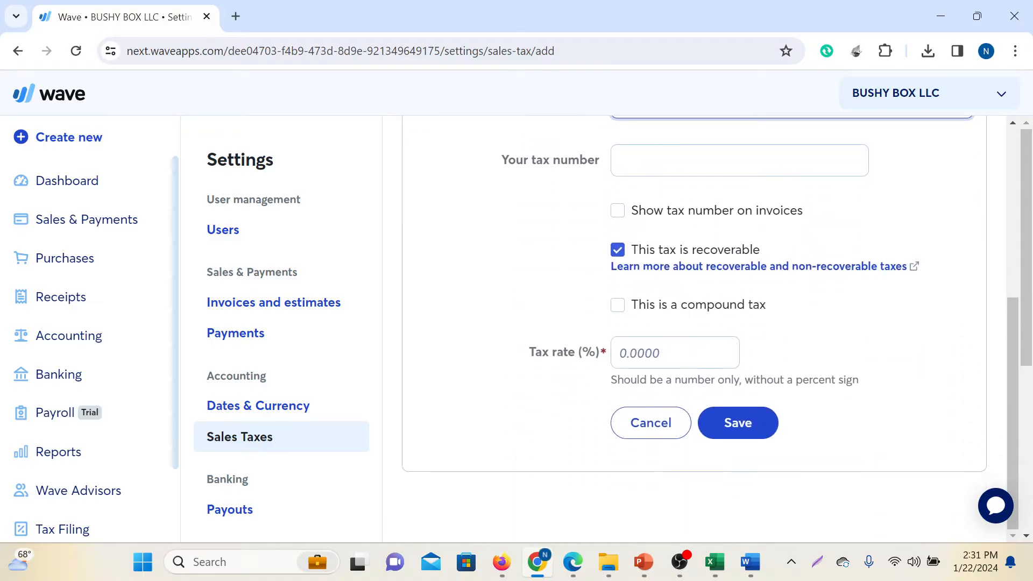
{"action": "scroll", "coordinate": [709, 322], "scroll_direction": "up", "scroll_amount": 5}
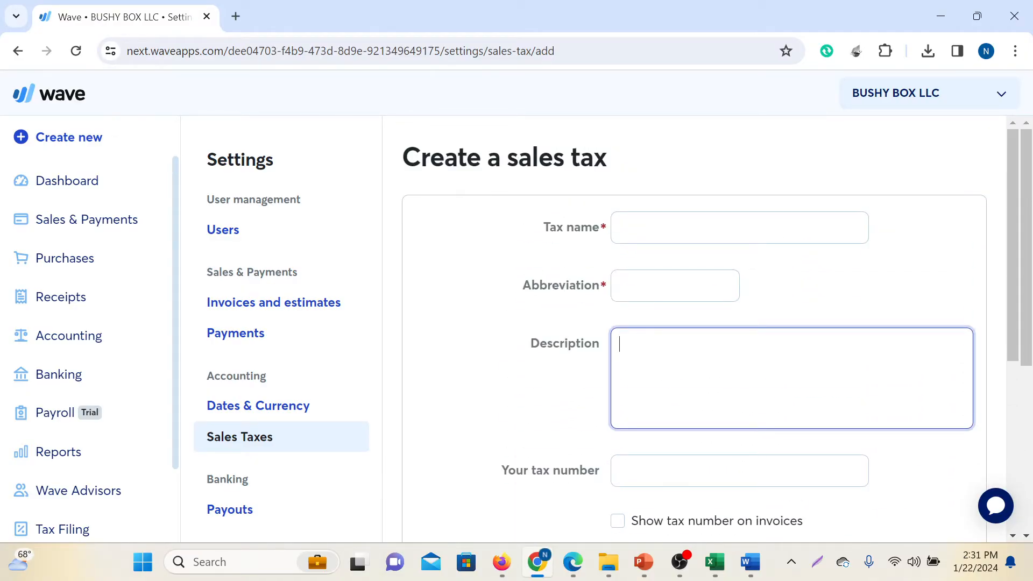
{"action": "left_click", "coordinate": [657, 232]}
{"action": "type", "text": "Sales Tax"}
{"action": "key", "text": "Tab"}
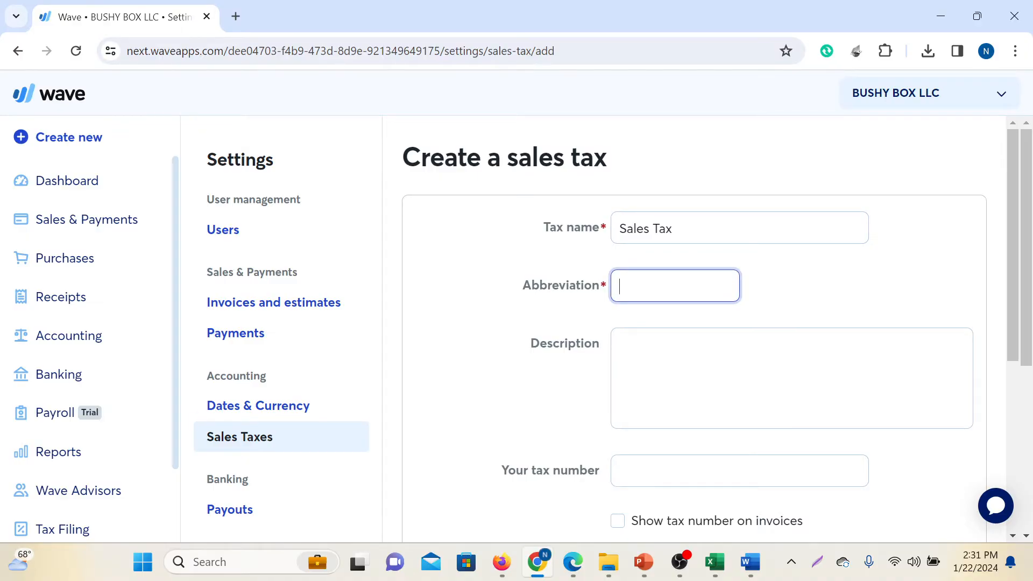
{"action": "type", "text": "Tax-6"}
Describe the tax as "This tax is collected from Customer"
{"action": "scroll", "coordinate": [694, 328], "scroll_direction": "down", "scroll_amount": 1}
{"action": "left_click", "coordinate": [621, 263]}
{"action": "type", "text": "Y"}
{"action": "key", "text": "BackSpace"}
{"action": "type", "text": "Tg"}
{"action": "key", "text": "BackSpace"}
{"action": "type", "text": "his "}
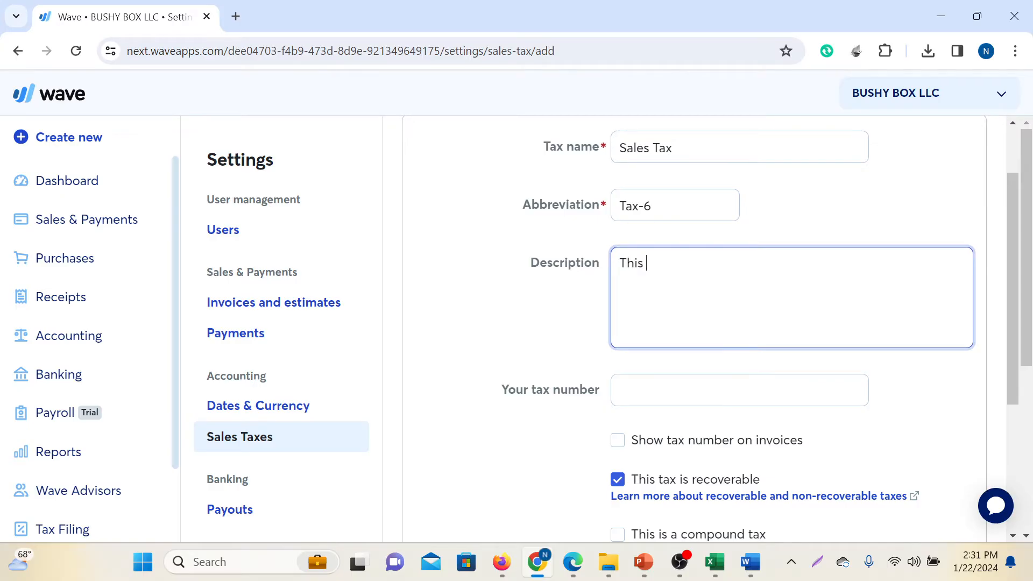
{"action": "type", "text": "tax is oll"}
{"action": "key", "text": "BackSpace"}
{"action": "key", "text": "BackSpace"}
{"action": "type", "text": "collected fr"}
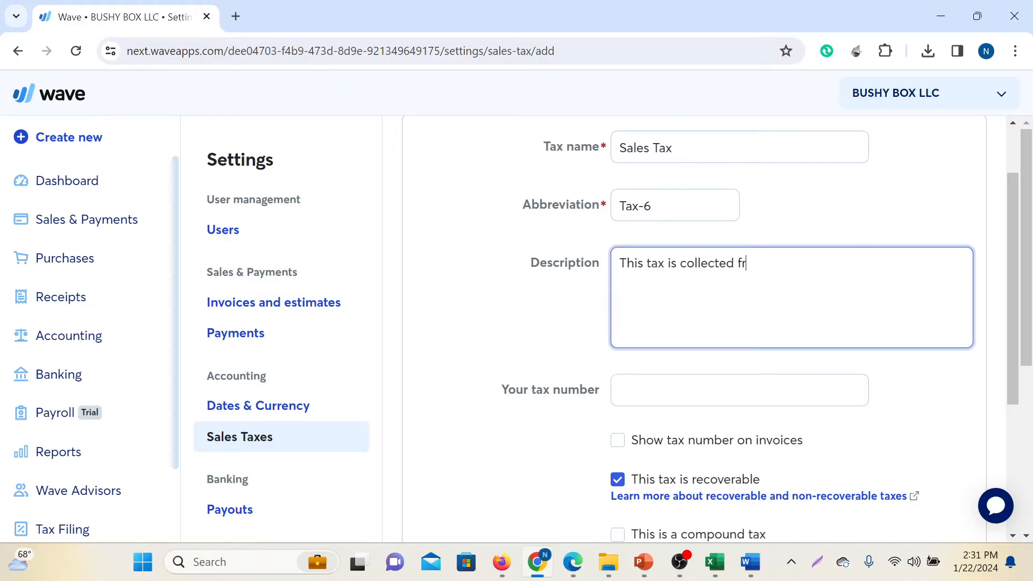
{"action": "type", "text": "om Customer"}
Copy the company's TIN from the company database document in Word and paste it as the tax number in Wave
{"action": "scroll", "coordinate": [752, 323], "scroll_direction": "down", "scroll_amount": 2}
{"action": "key", "text": "Tab"}
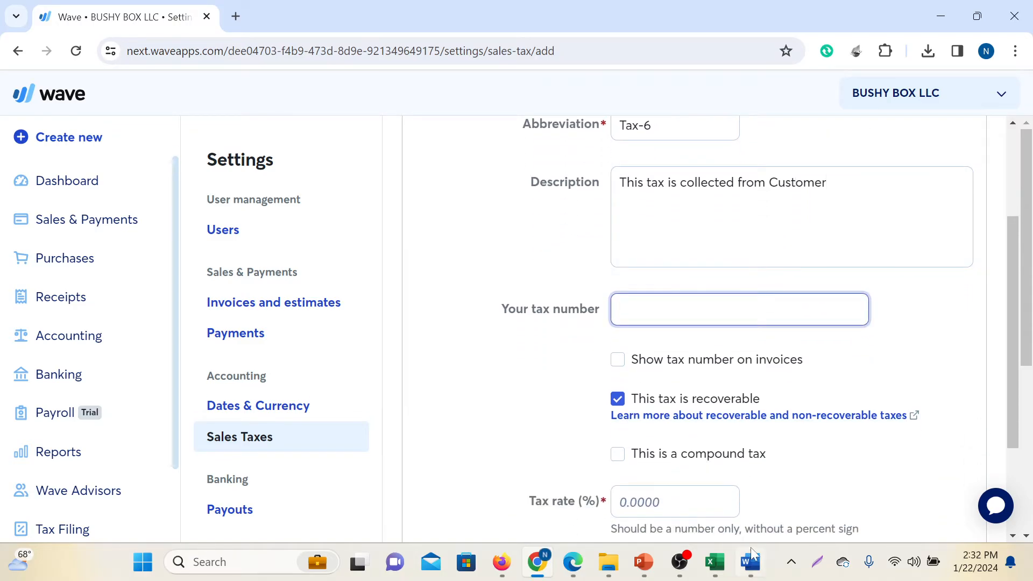
{"action": "mouse_move", "coordinate": [753, 553]}
{"action": "left_click", "coordinate": [747, 512]}
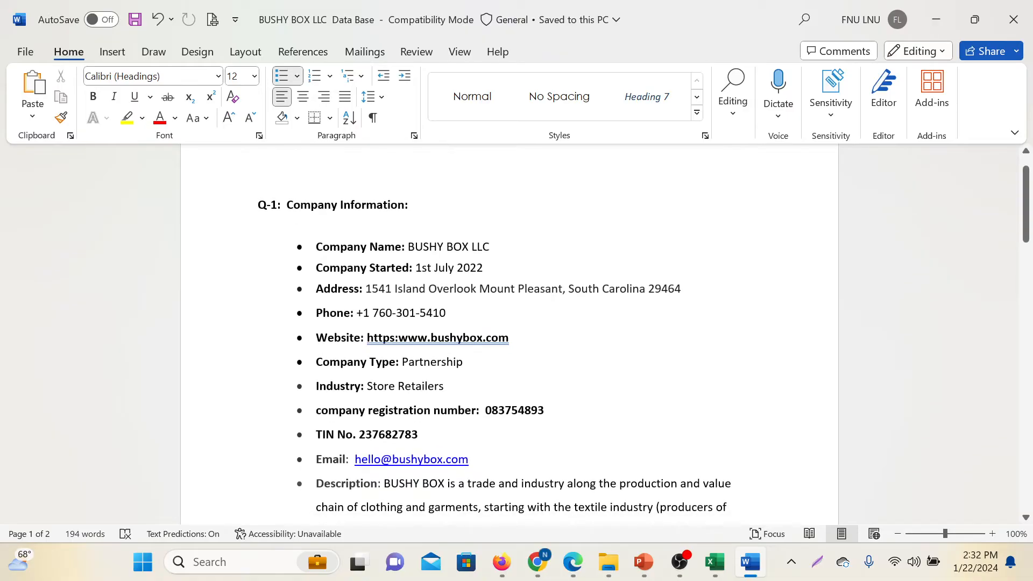
{"action": "scroll", "coordinate": [630, 250], "scroll_direction": "down", "scroll_amount": 1}
{"action": "left_click_drag", "start_coordinate": [359, 396], "coordinate": [418, 396]}
{"action": "key", "text": "ctrl+c"}
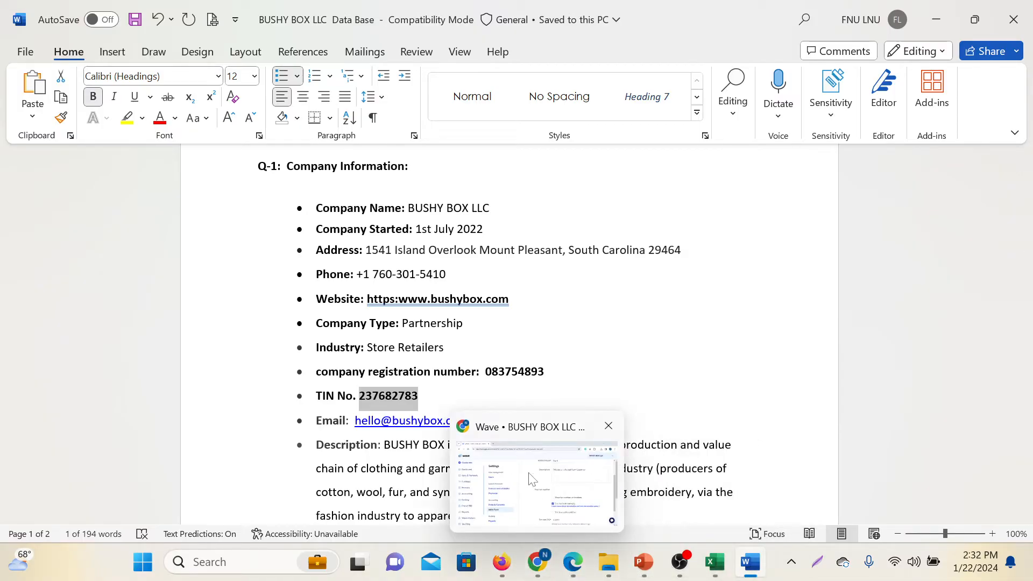
{"action": "left_click", "coordinate": [530, 568]}
{"action": "key", "text": "ctrl+v"}
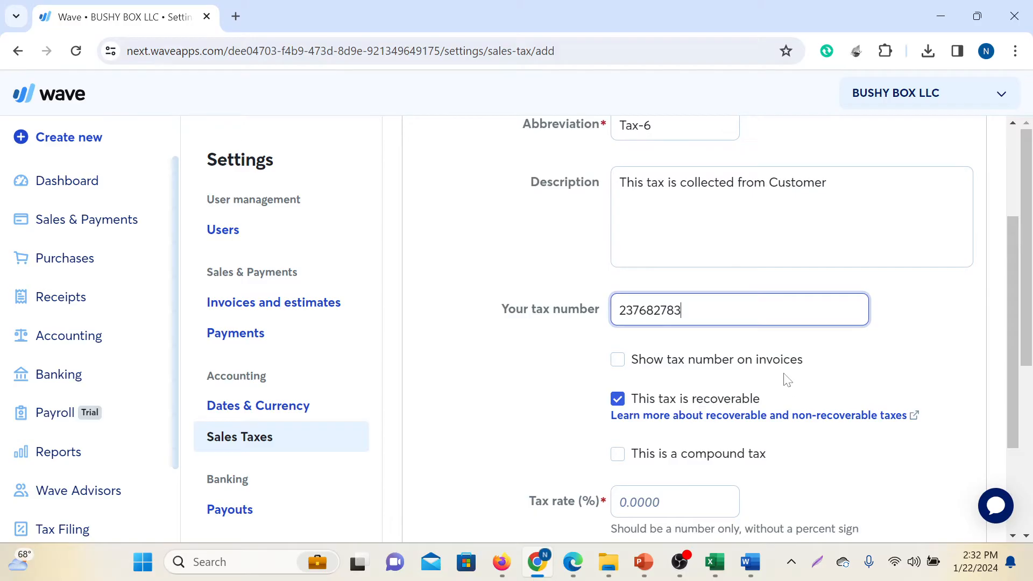
Have the tax number shown on invoices and keep the tax marked as recoverable
{"action": "left_click", "coordinate": [622, 362]}
{"action": "scroll", "coordinate": [823, 362], "scroll_direction": "down", "scroll_amount": 3}
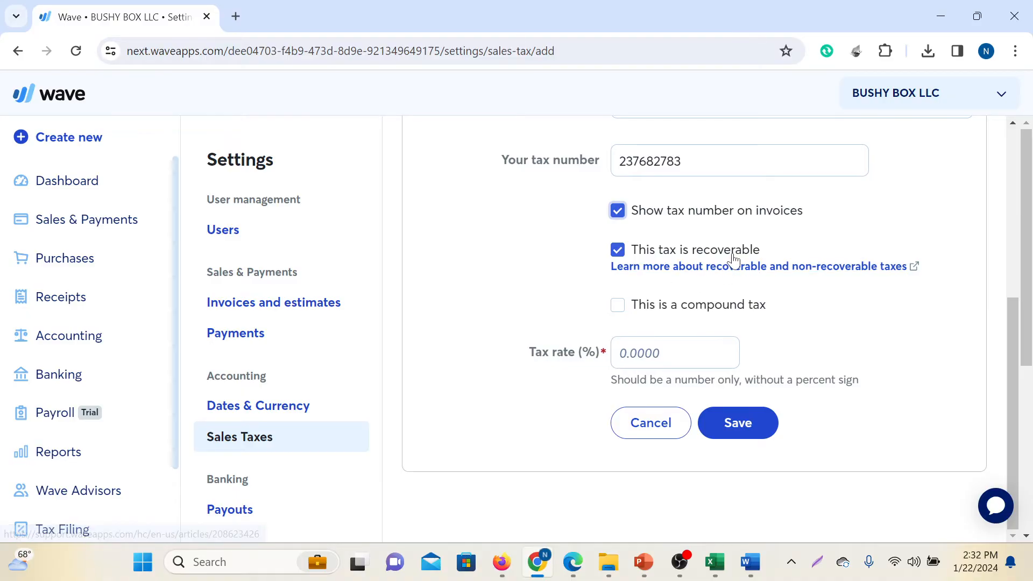
{"action": "left_click", "coordinate": [618, 251]}
{"action": "left_click", "coordinate": [617, 251]}
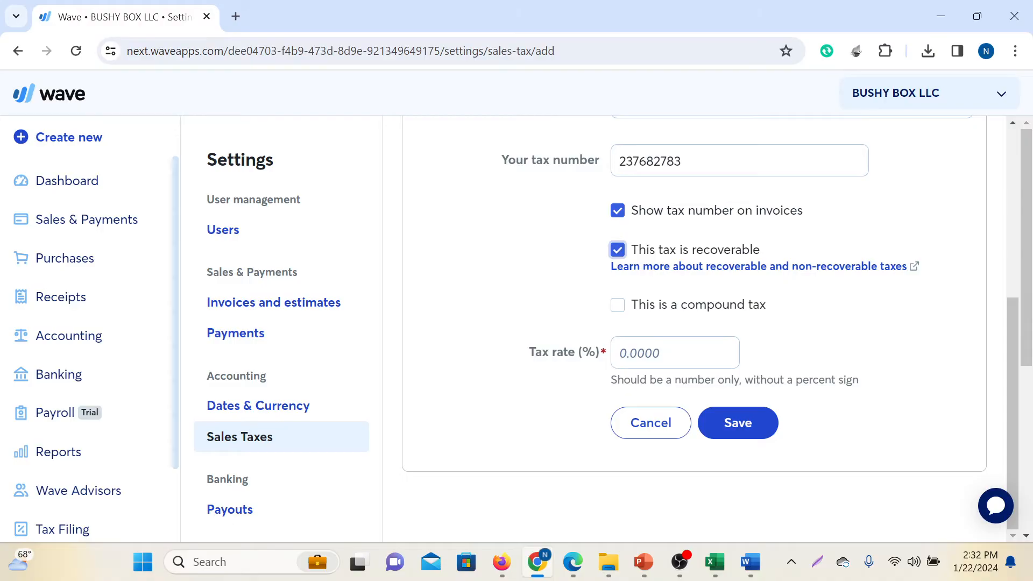
Set the tax rate to 6% and save the sales tax
{"action": "scroll", "coordinate": [670, 333], "scroll_direction": "down", "scroll_amount": 2}
{"action": "left_click", "coordinate": [670, 272]}
{"action": "type", "text": "6"}
{"action": "left_click", "coordinate": [745, 349]}
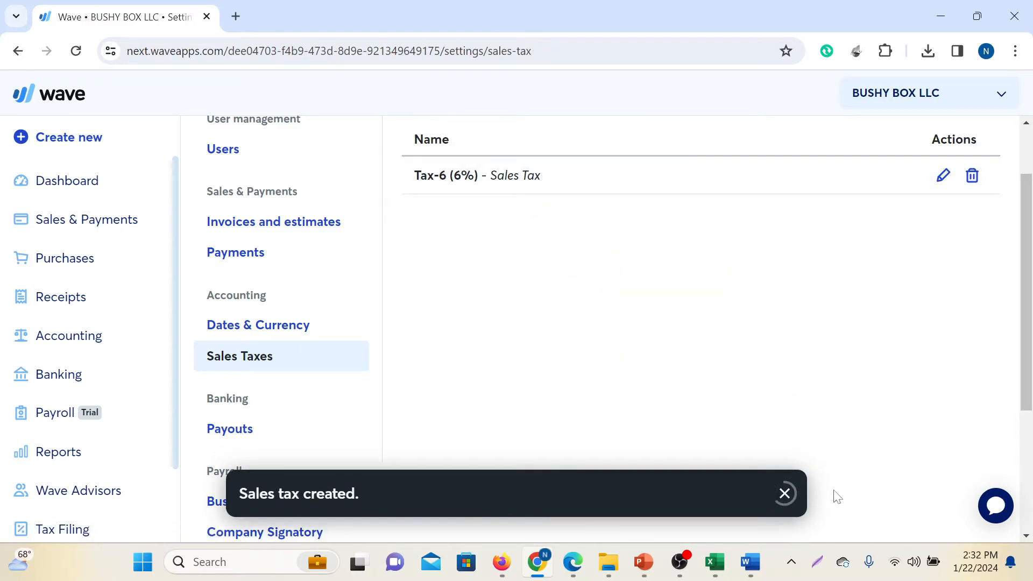
{"action": "left_click", "coordinate": [784, 493]}
{"action": "scroll", "coordinate": [904, 400], "scroll_direction": "up", "scroll_amount": 1}
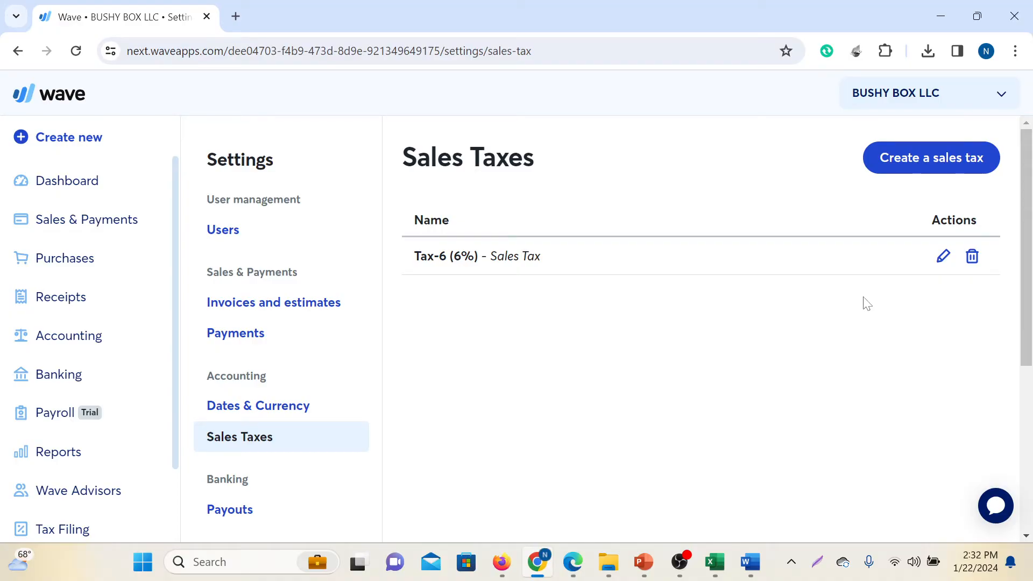
Start another sales tax named "Sales Tax" with the abbreviation "Tax-7"
{"action": "left_click", "coordinate": [867, 170]}
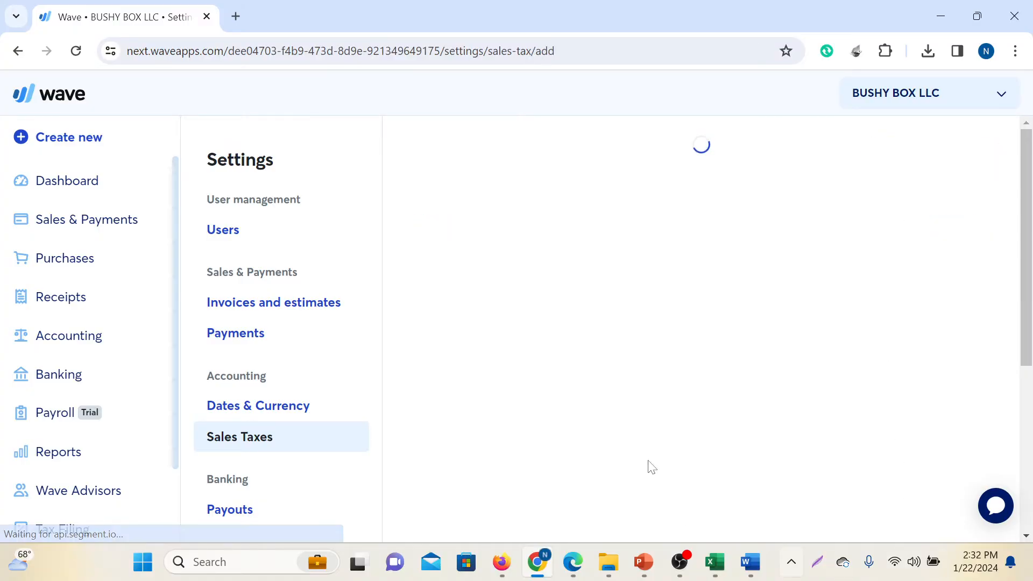
{"action": "type", "text": "Sales Tax"}
{"action": "key", "text": "Tab"}
{"action": "type", "text": "Tax-7"}
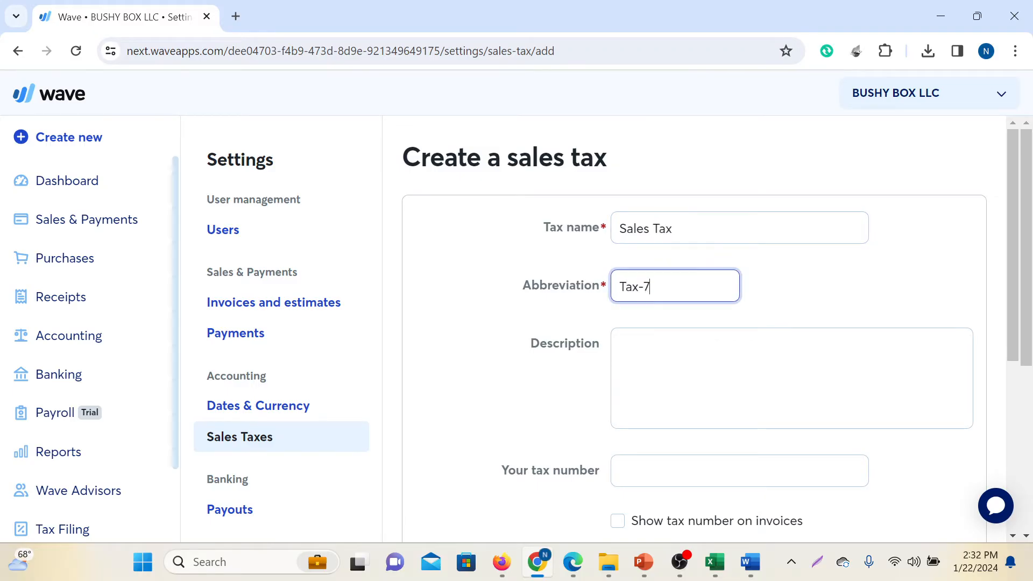
Describe the Tax-7 tax as "This tax is collected from customer"
{"action": "key", "text": "Tab"}
{"action": "type", "text": "T"}
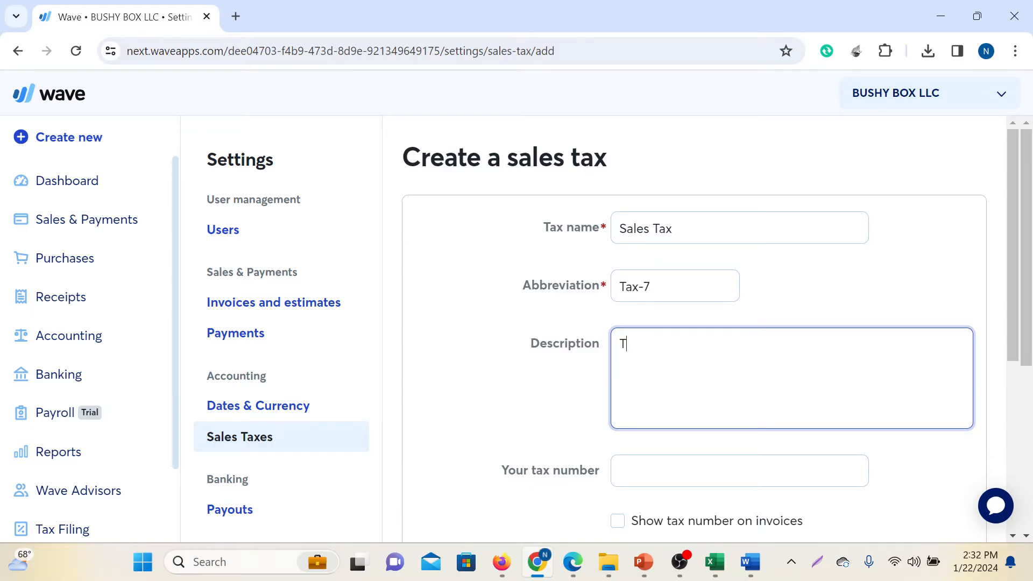
{"action": "type", "text": "his tax is collected"}
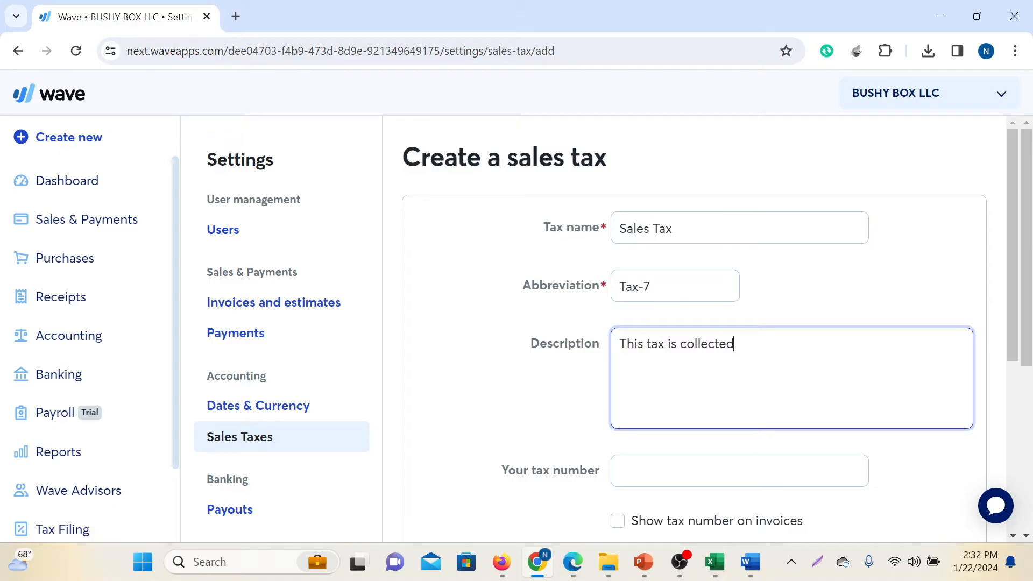
{"action": "type", "text": " o"}
{"action": "key", "text": "BackSpace"}
{"action": "type", "text": "from cusyomer"}
{"action": "key", "text": "BackSpace"}
{"action": "type", "text": "t"}
Enter the company's tax number for Tax-7 and have it shown on invoices
{"action": "scroll", "coordinate": [739, 390], "scroll_direction": "down", "scroll_amount": 1}
{"action": "left_click", "coordinate": [739, 390]}
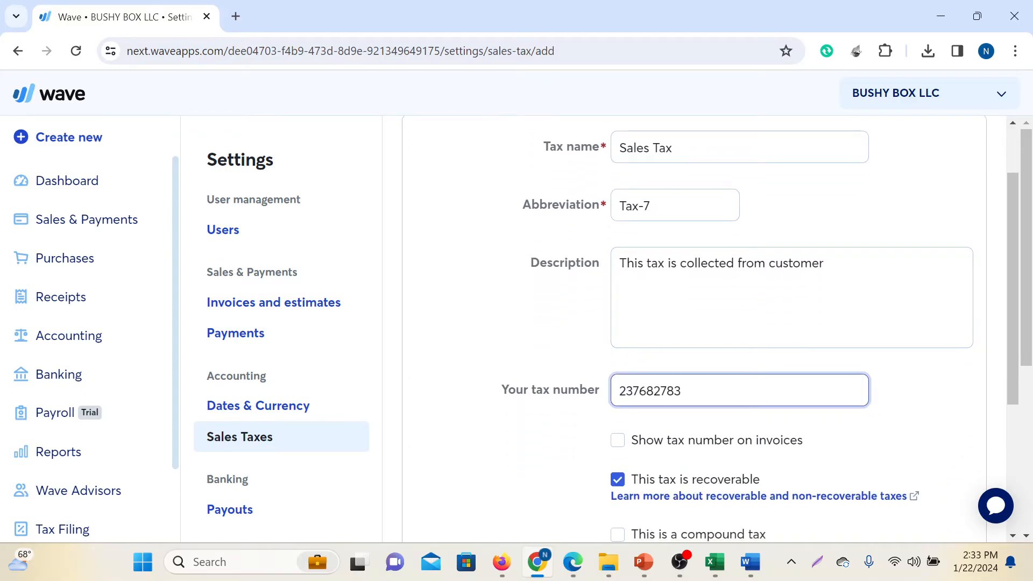
{"action": "scroll", "coordinate": [643, 316], "scroll_direction": "down", "scroll_amount": 3}
{"action": "left_click", "coordinate": [619, 211]}
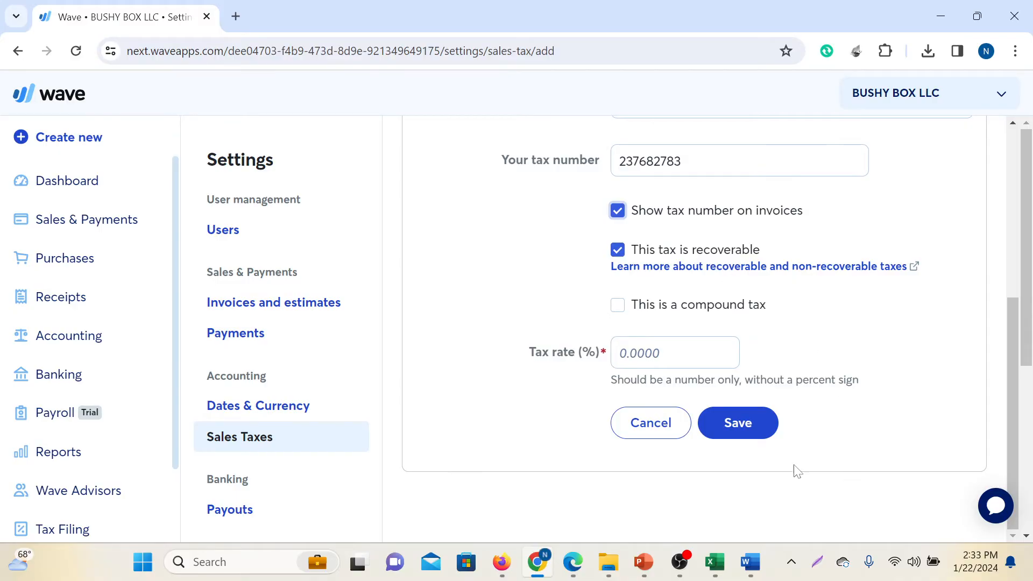
Set the Tax-7 rate to 7% and save the tax
{"action": "left_click", "coordinate": [675, 354]}
{"action": "type", "text": "7"}
{"action": "left_click", "coordinate": [736, 421]}
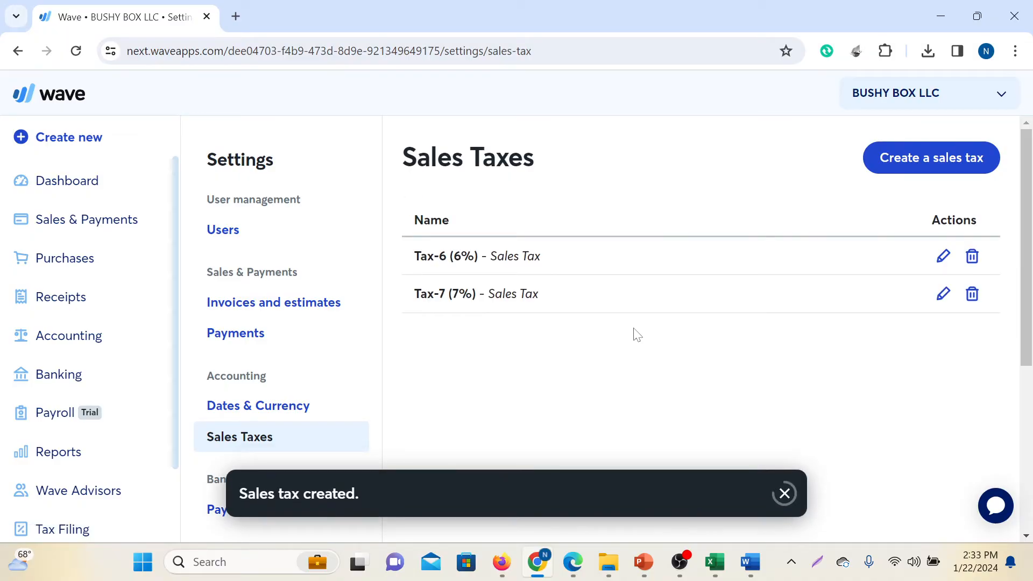
Start a third tax named "Purchase Tax" with the abbreviation "Tax-6.5"
{"action": "left_click", "coordinate": [908, 160]}
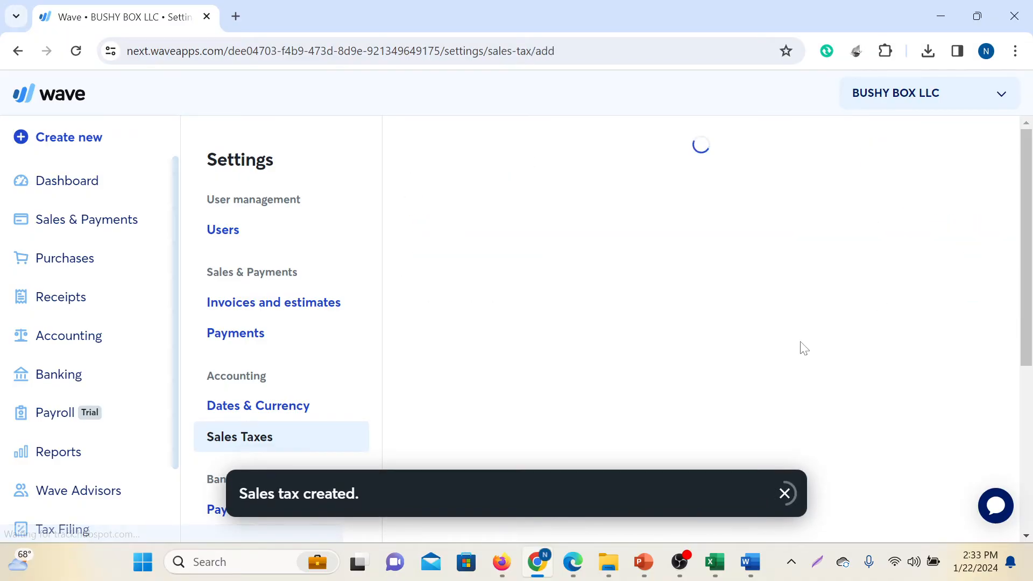
{"action": "left_click", "coordinate": [739, 228]}
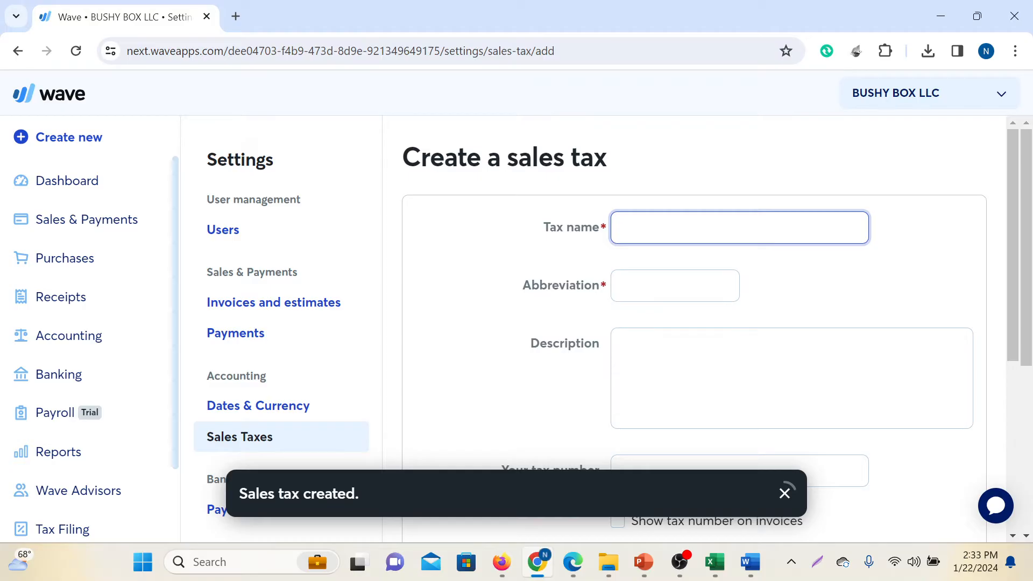
{"action": "type", "text": "Purc"}
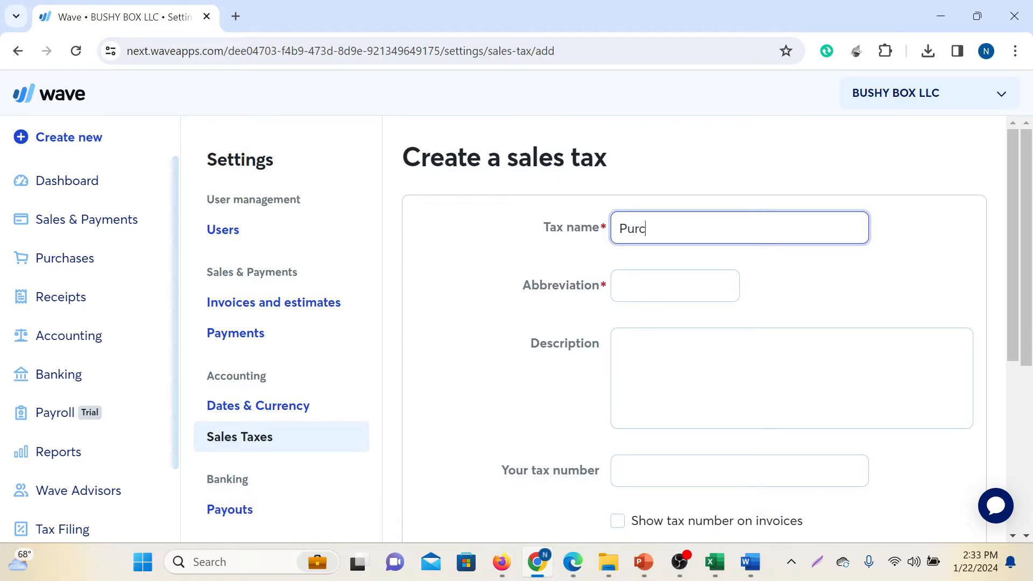
{"action": "type", "text": "hase Tax"}
{"action": "left_click", "coordinate": [653, 285]}
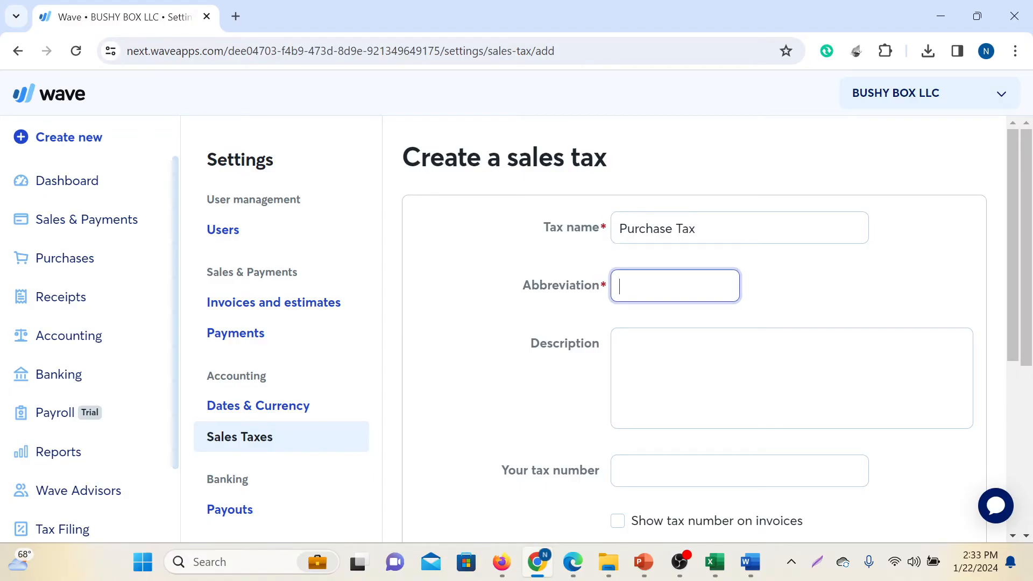
{"action": "type", "text": "Tax-6"}
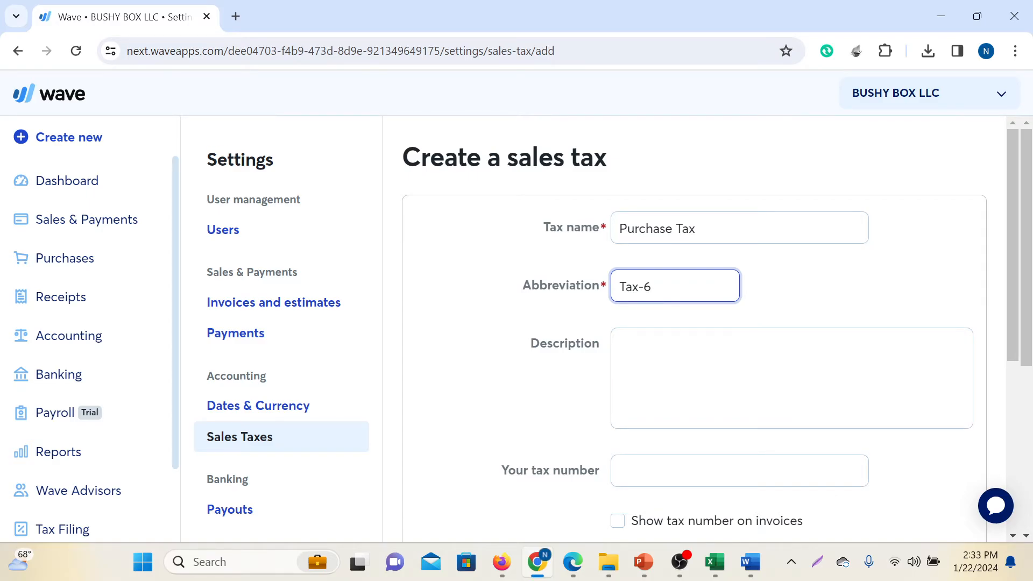
{"action": "type", "text": ".5%"}
{"action": "key", "text": "BackSpace"}
Describe the purchase tax as "This tax is paid to suupplier"
{"action": "key", "text": "Tab"}
{"action": "type", "text": "This tax "}
{"action": "type", "text": "i"}
{"action": "type", "text": "d"}
{"action": "key", "text": "BackSpace"}
{"action": "type", "text": "is paid to suupier"}
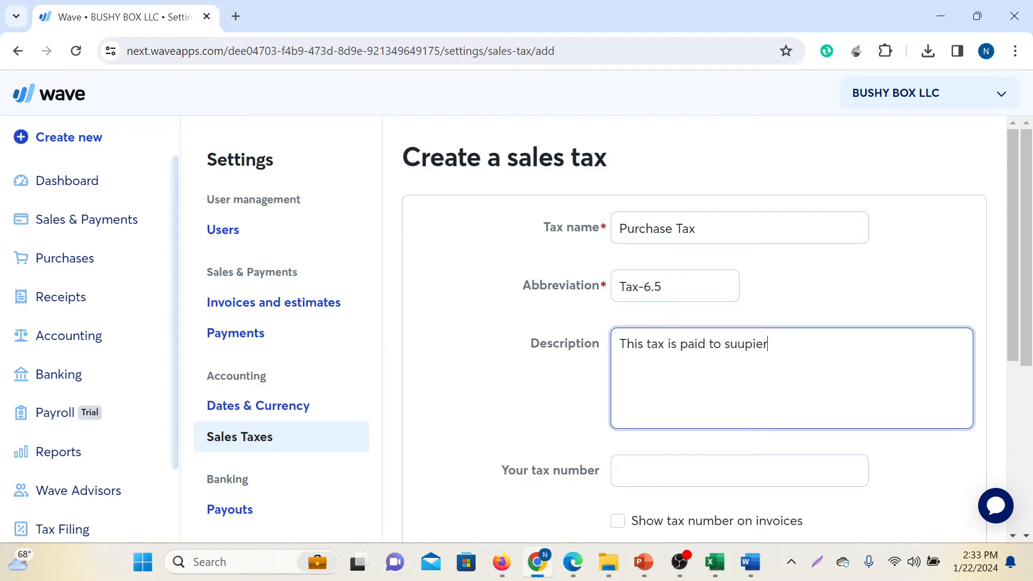
{"action": "type", "text": "pl"}
Enter the company's tax number for the purchase tax and have it shown on invoices
{"action": "scroll", "coordinate": [700, 418], "scroll_direction": "down", "scroll_amount": 1}
{"action": "left_click", "coordinate": [701, 394]}
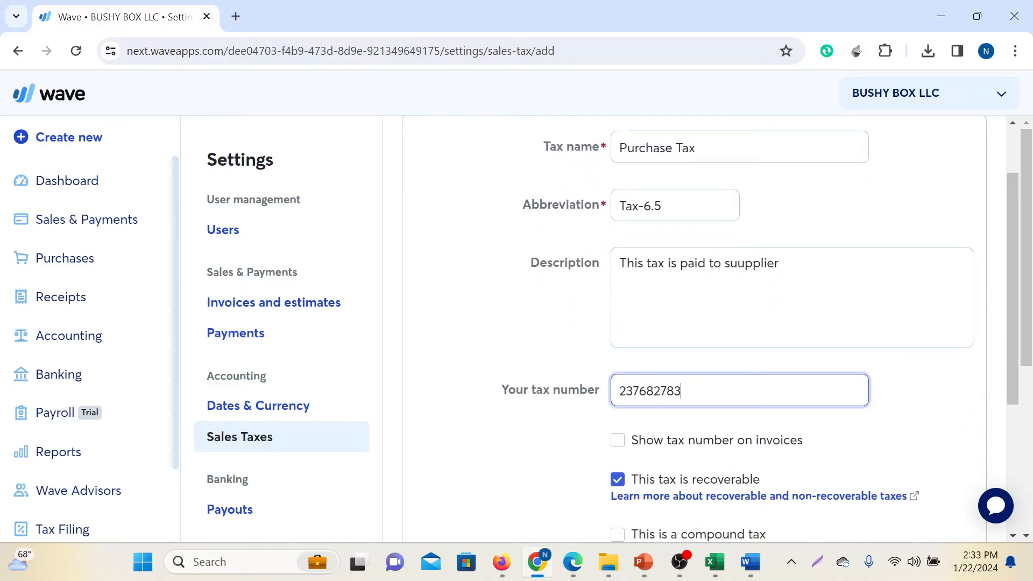
{"action": "scroll", "coordinate": [652, 408], "scroll_direction": "down", "scroll_amount": 1}
{"action": "left_click", "coordinate": [618, 360]}
Set the purchase tax rate to 6.5% and save the tax
{"action": "scroll", "coordinate": [767, 371], "scroll_direction": "down", "scroll_amount": 2}
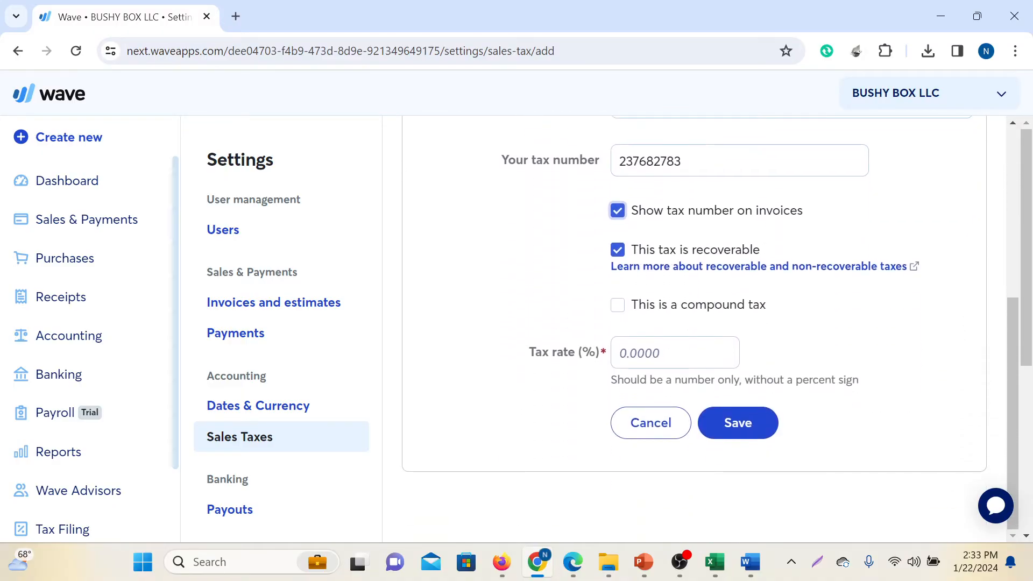
{"action": "left_click", "coordinate": [674, 352]}
{"action": "type", "text": "6.5"}
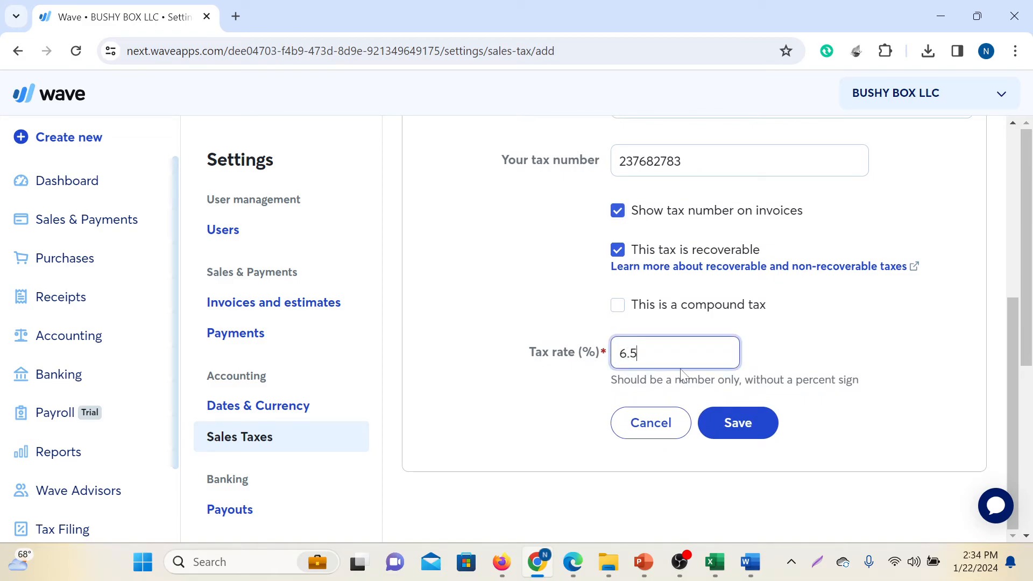
{"action": "left_click", "coordinate": [734, 425]}
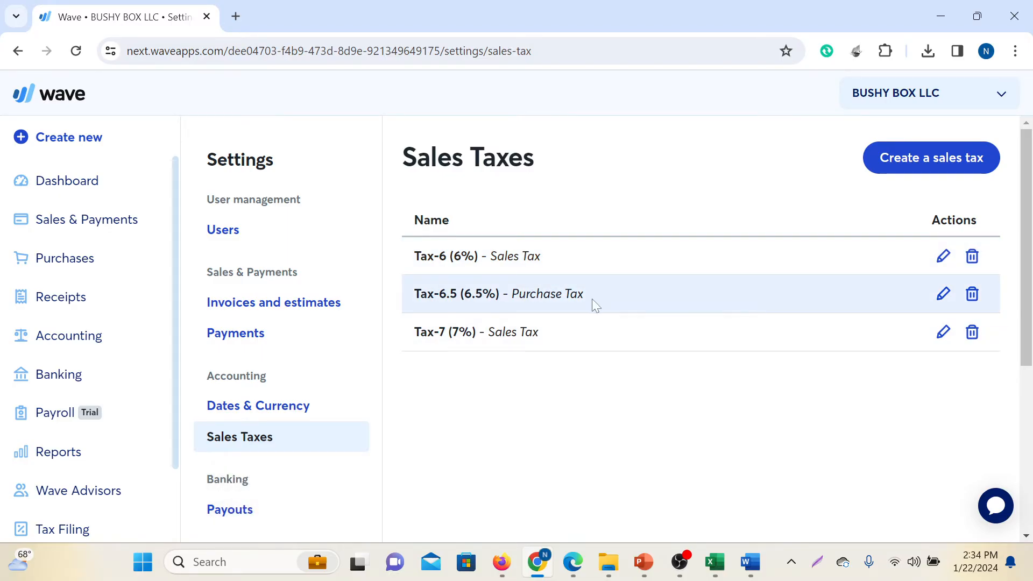
Switch to PowerPoint, correct "Exampted" to "Exempted" in the third item of the Tax Settings slide, and select that item
{"action": "mouse_move", "coordinate": [749, 565]}
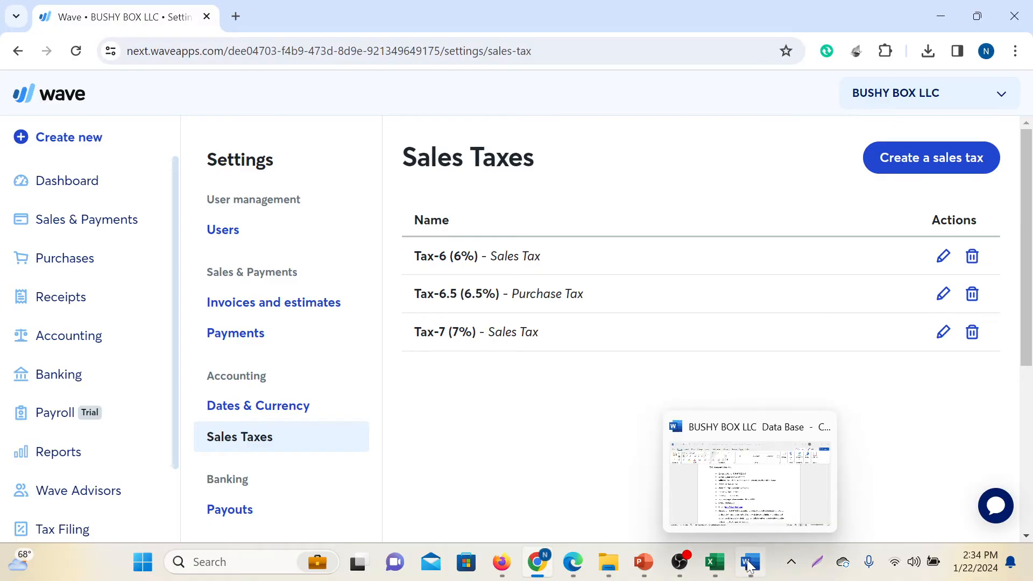
{"action": "left_click", "coordinate": [644, 562]}
{"action": "left_click", "coordinate": [411, 312]}
{"action": "left_click", "coordinate": [427, 280]}
{"action": "key", "text": "Down"}
{"action": "key", "text": "Down"}
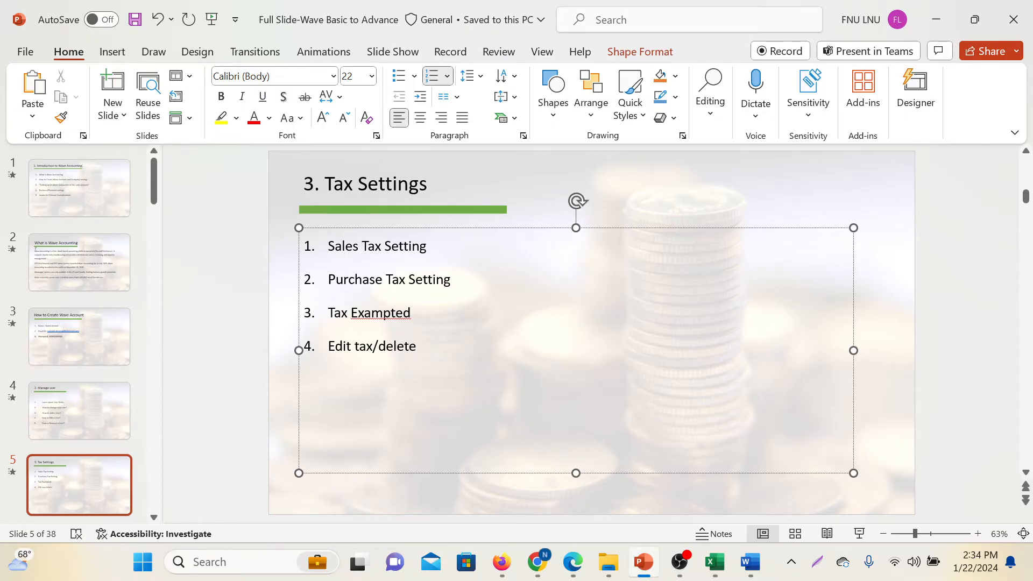
{"action": "right_click", "coordinate": [391, 313]}
{"action": "left_click", "coordinate": [438, 328]}
{"action": "triple_click", "coordinate": [404, 318]}
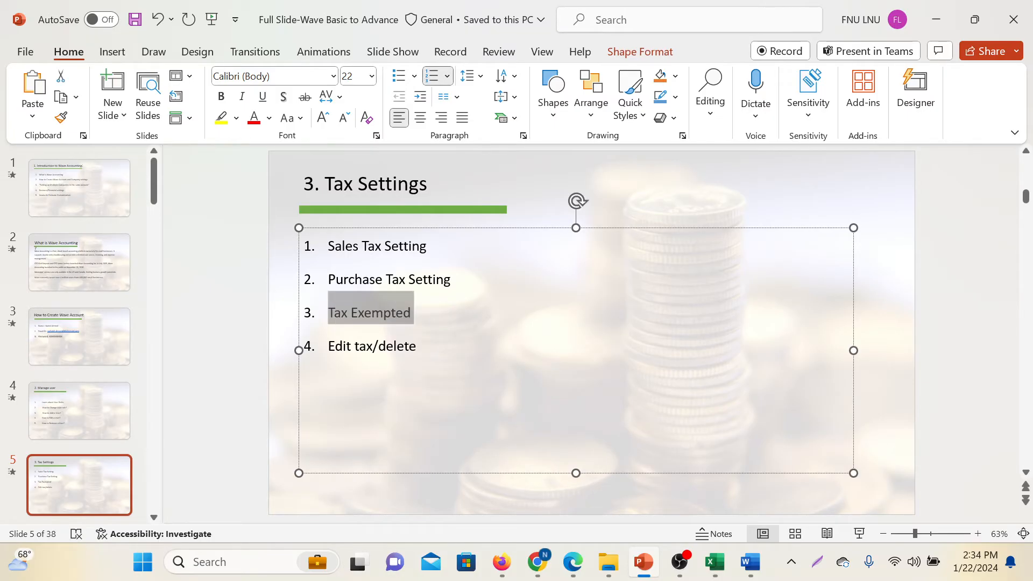
Return to Wave and start a new sales tax named "Tax Exempted"
{"action": "right_click", "coordinate": [388, 315]}
{"action": "left_click", "coordinate": [449, 67]}
{"action": "left_click", "coordinate": [418, 346]}
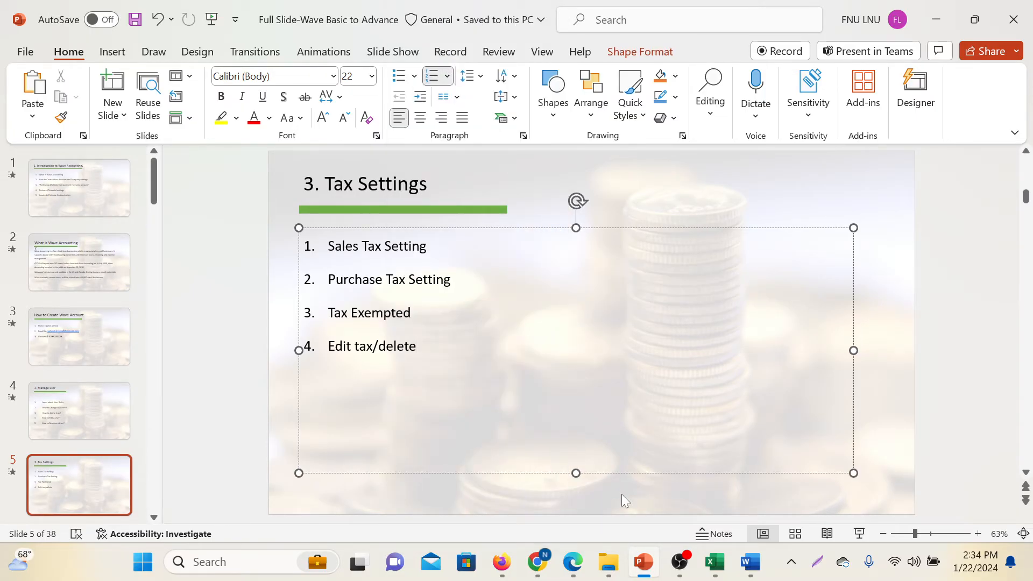
{"action": "mouse_move", "coordinate": [536, 561]}
{"action": "left_click", "coordinate": [525, 499]}
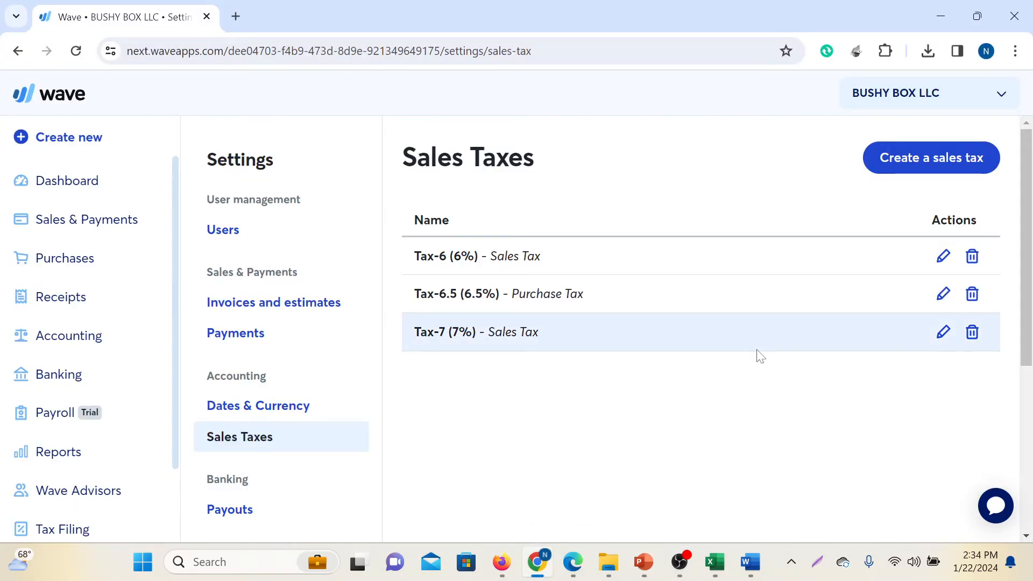
{"action": "left_click", "coordinate": [927, 164]}
{"action": "left_click", "coordinate": [739, 228]}
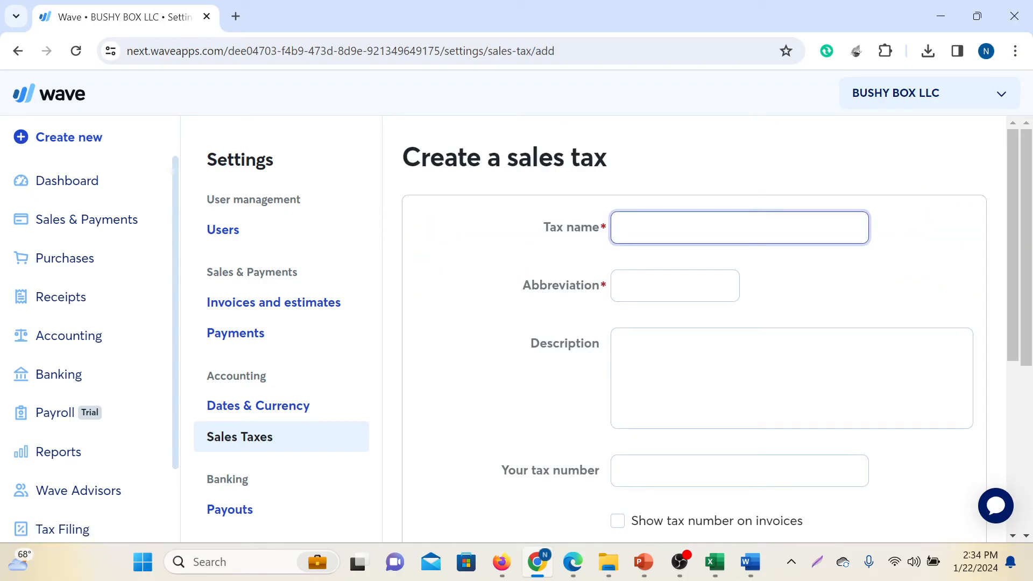
{"action": "type", "text": "Tax Exempted"}
Abbreviate the new tax as "Exempted" and describe it as "Zero Rated Tax"
{"action": "left_click", "coordinate": [698, 273]}
{"action": "type", "text": "Tax Exempt"}
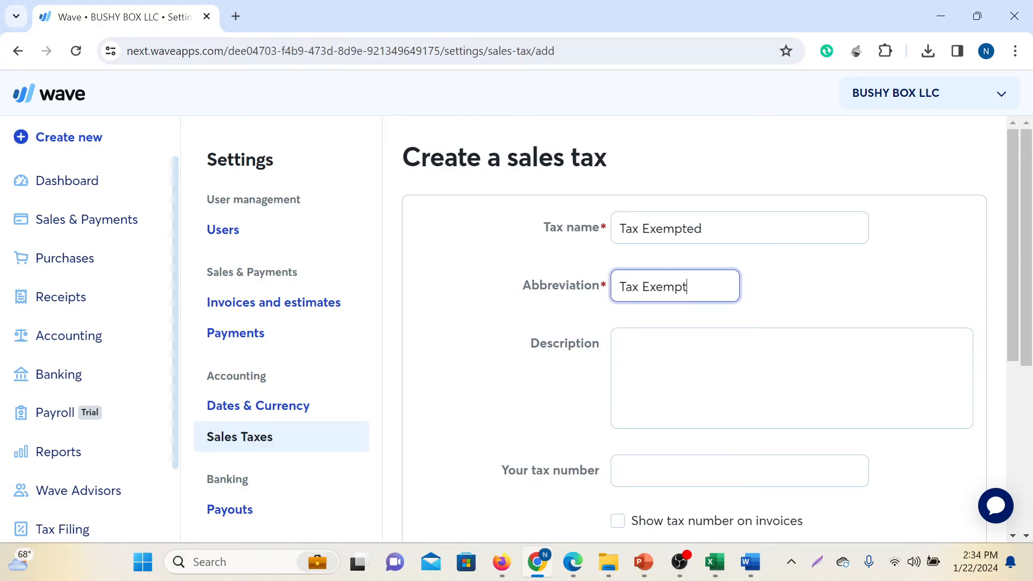
{"action": "key", "text": "BackSpace"}
{"action": "key", "text": "BackSpace"}
{"action": "key", "text": "BackSpace"}
{"action": "key", "text": "BackSpace"}
{"action": "left_click", "coordinate": [619, 345]}
{"action": "type", "text": "Zero R"}
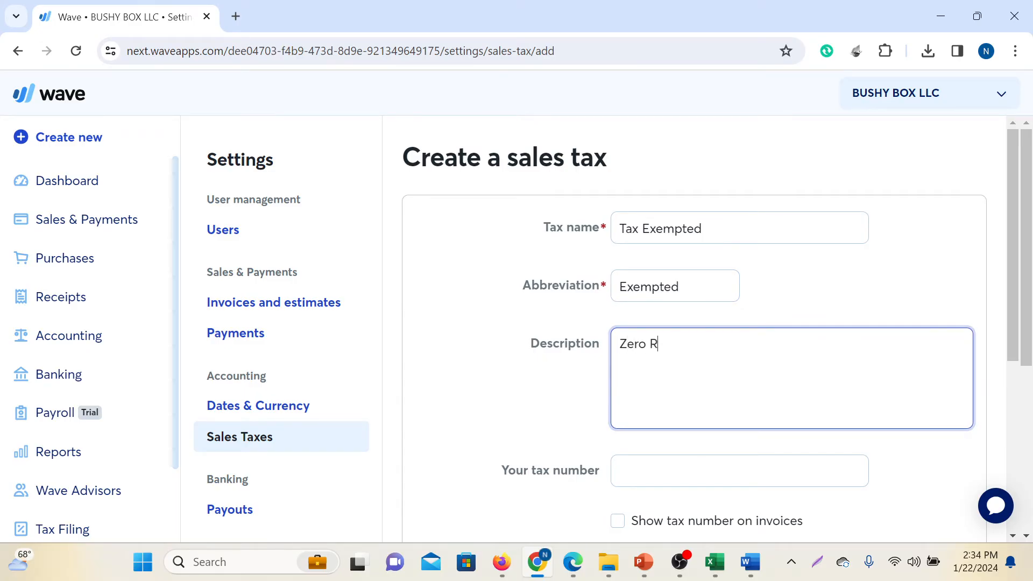
{"action": "type", "text": "ated Tax"}
Fill in the company's tax number from the Word database document and have it shown on invoices
{"action": "scroll", "coordinate": [693, 328], "scroll_direction": "down", "scroll_amount": 2}
{"action": "key", "text": "Tab"}
{"action": "left_click", "coordinate": [750, 561]}
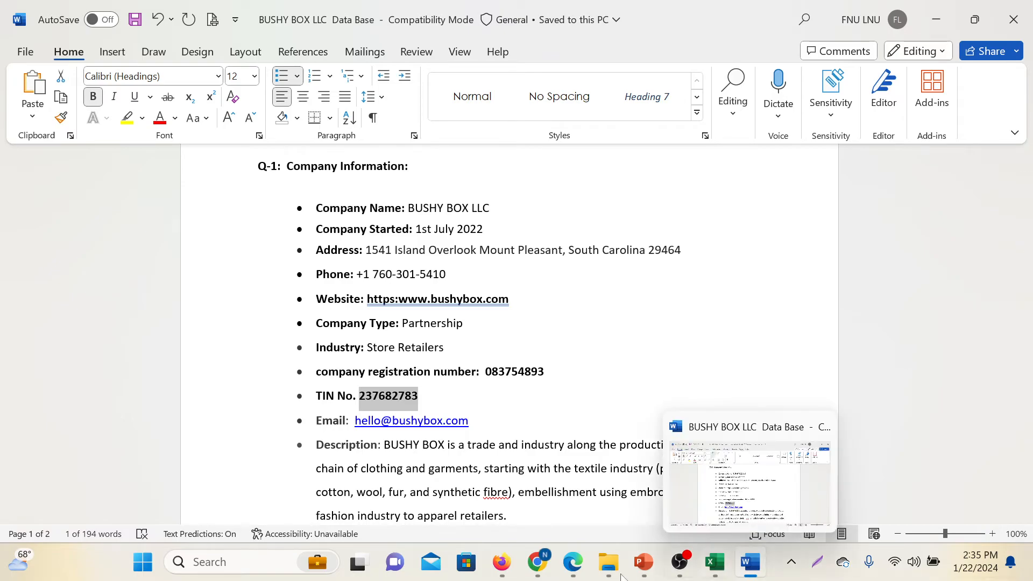
{"action": "left_click", "coordinate": [536, 561]}
{"action": "scroll", "coordinate": [766, 433], "scroll_direction": "down", "scroll_amount": 4}
{"action": "left_click", "coordinate": [617, 210]}
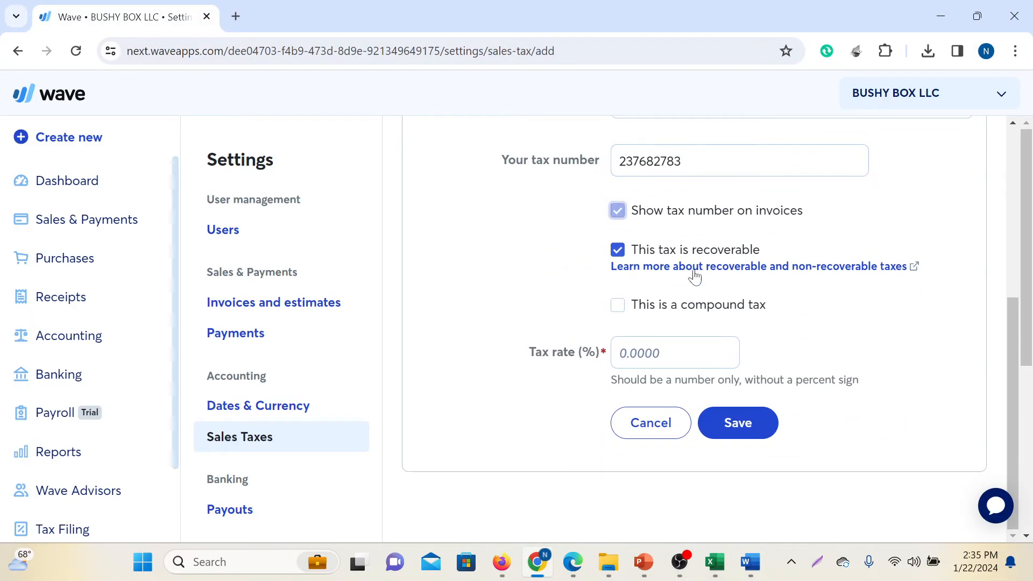
Set the exempted tax's rate to 0%, save the tax and dismiss the notification
{"action": "left_click", "coordinate": [635, 352]}
{"action": "type", "text": "0"}
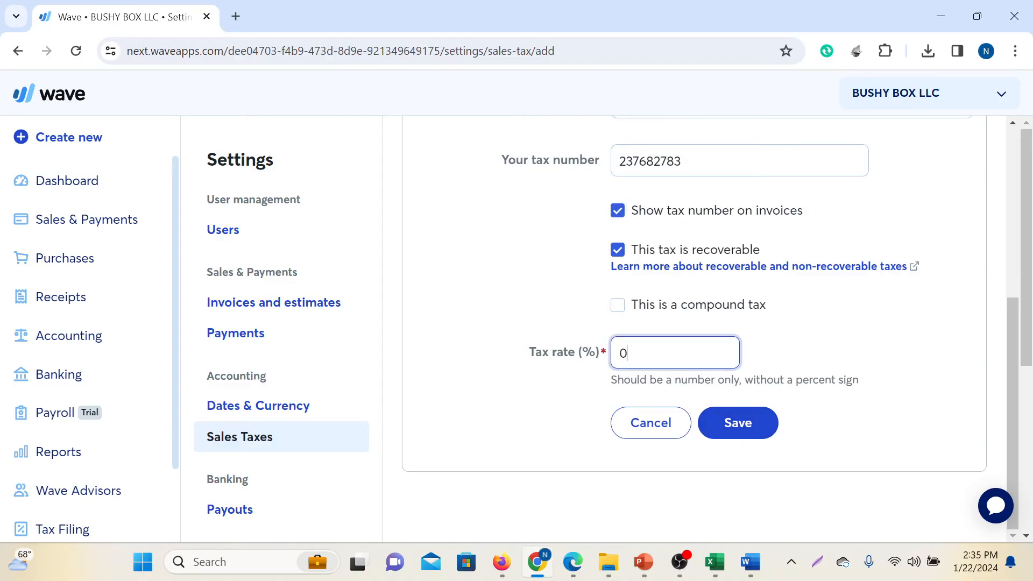
{"action": "left_click", "coordinate": [737, 424]}
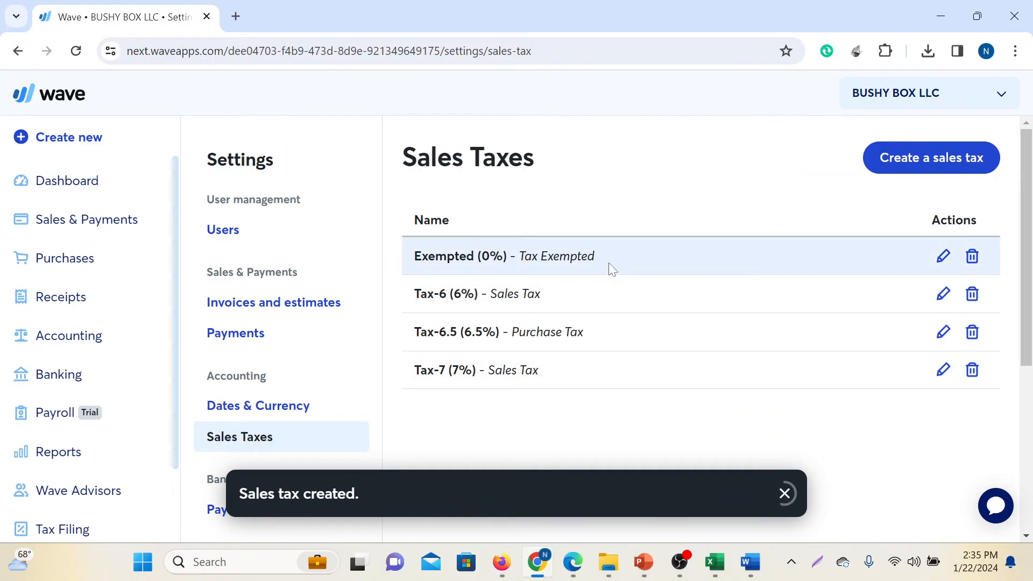
{"action": "left_click", "coordinate": [783, 492]}
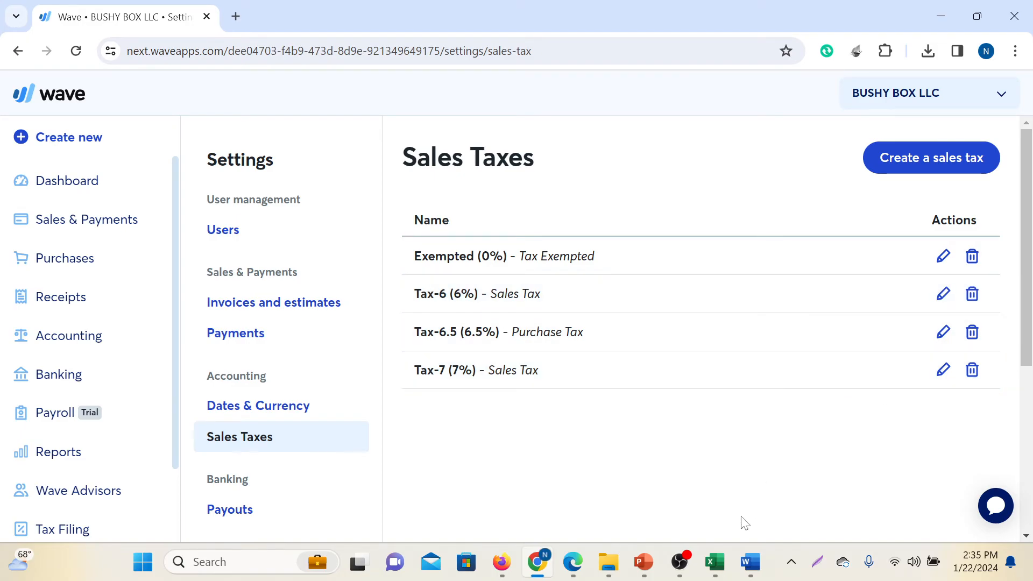
Highlight "Edit tax" on the Tax Settings slide in PowerPoint, and open the 6% sales tax for editing in Wave
{"action": "left_click", "coordinate": [643, 562]}
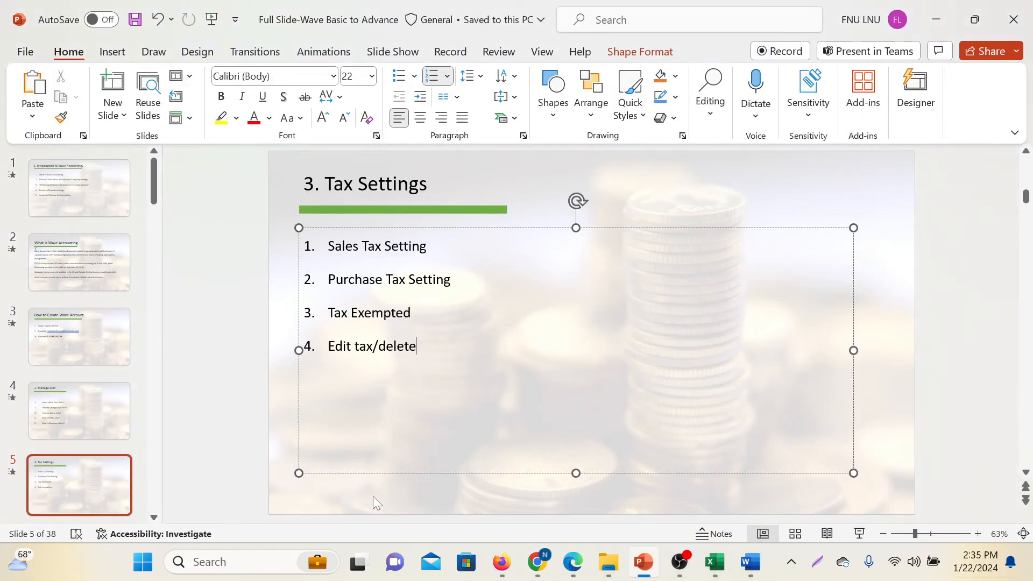
{"action": "left_click_drag", "start_coordinate": [328, 346], "coordinate": [372, 346]}
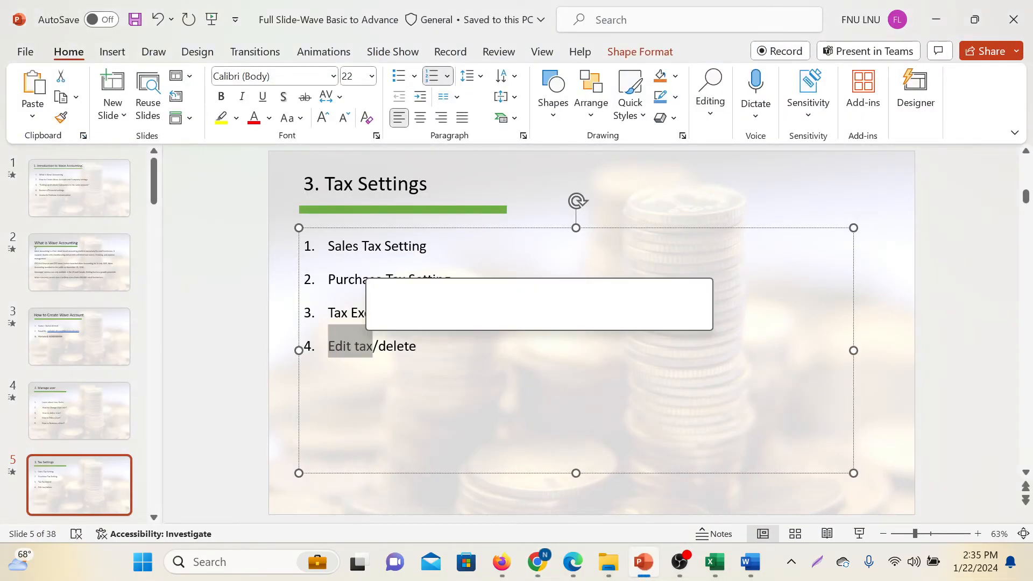
{"action": "left_click", "coordinate": [536, 562]}
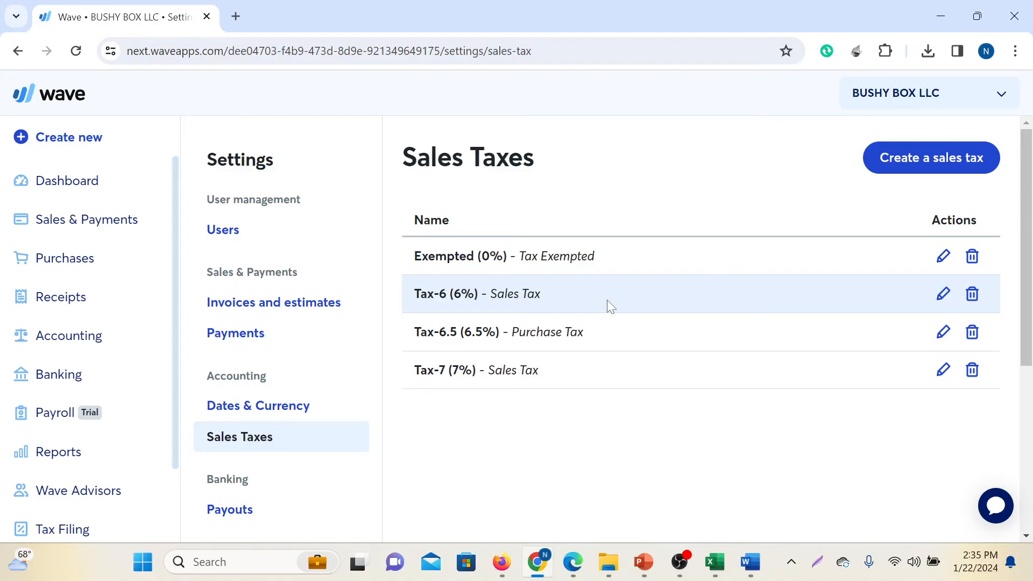
{"action": "left_click", "coordinate": [942, 293]}
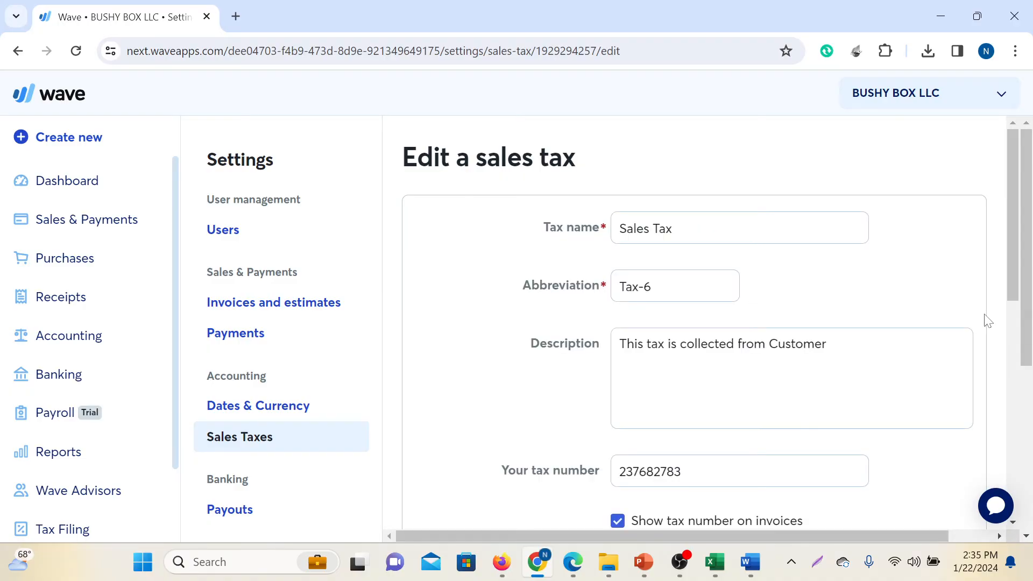
Examine the editable fields of the 6% sales tax, from its name, abbreviation, description and tax number to the recoverable and compound options and rate history
{"action": "left_click", "coordinate": [699, 228]}
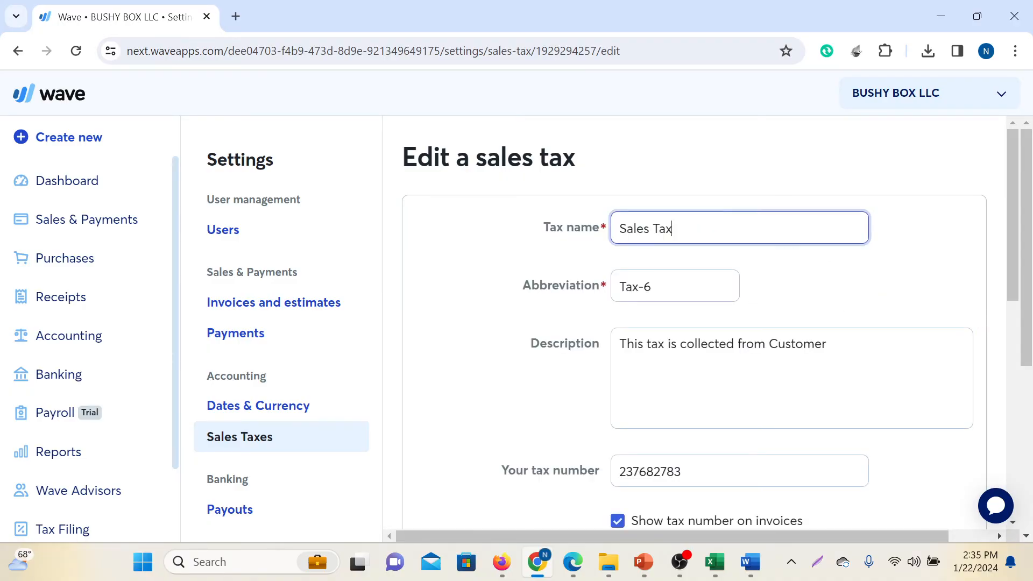
{"action": "left_click", "coordinate": [689, 286]}
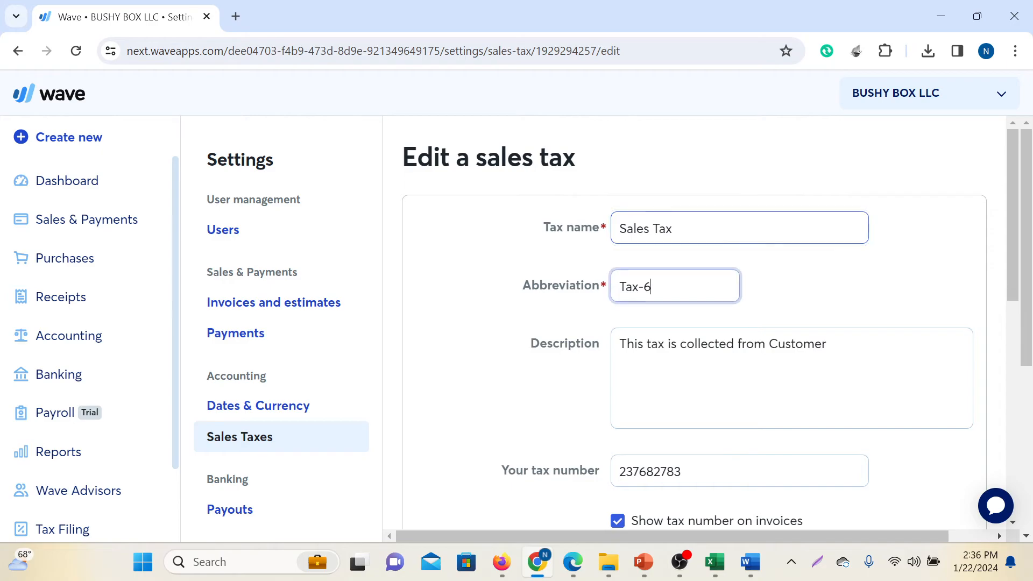
{"action": "scroll", "coordinate": [693, 328], "scroll_direction": "down", "scroll_amount": 1}
{"action": "left_click", "coordinate": [677, 263]}
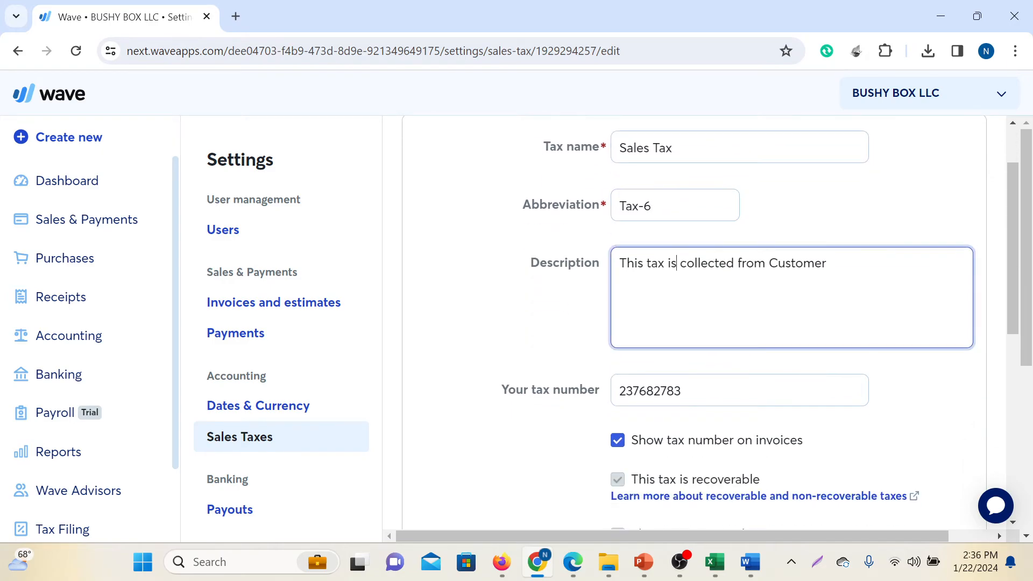
{"action": "key", "text": "ctrl+a"}
{"action": "scroll", "coordinate": [839, 369], "scroll_direction": "down", "scroll_amount": 3}
{"action": "key", "text": "Tab"}
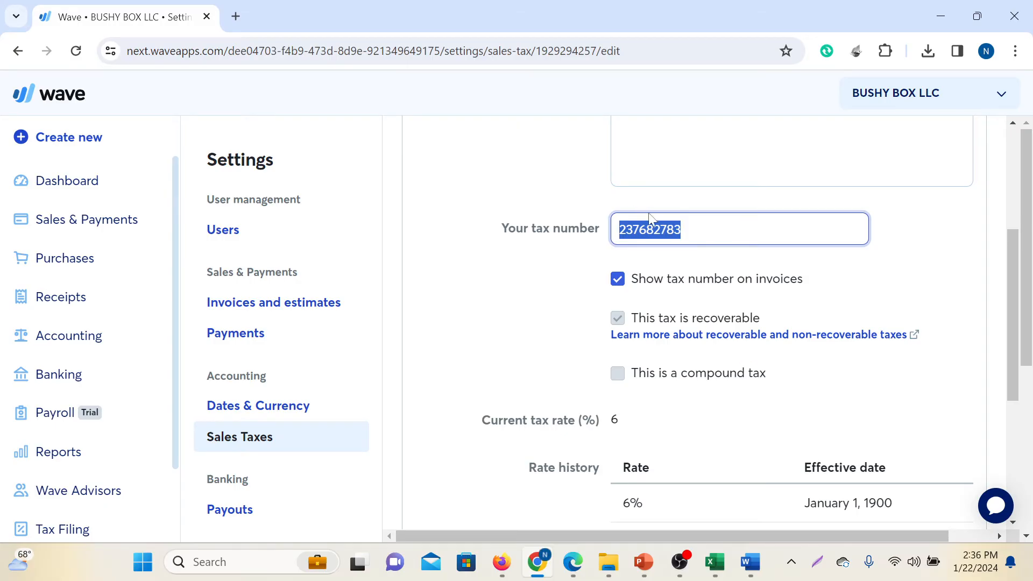
{"action": "scroll", "coordinate": [700, 310], "scroll_direction": "down", "scroll_amount": 3}
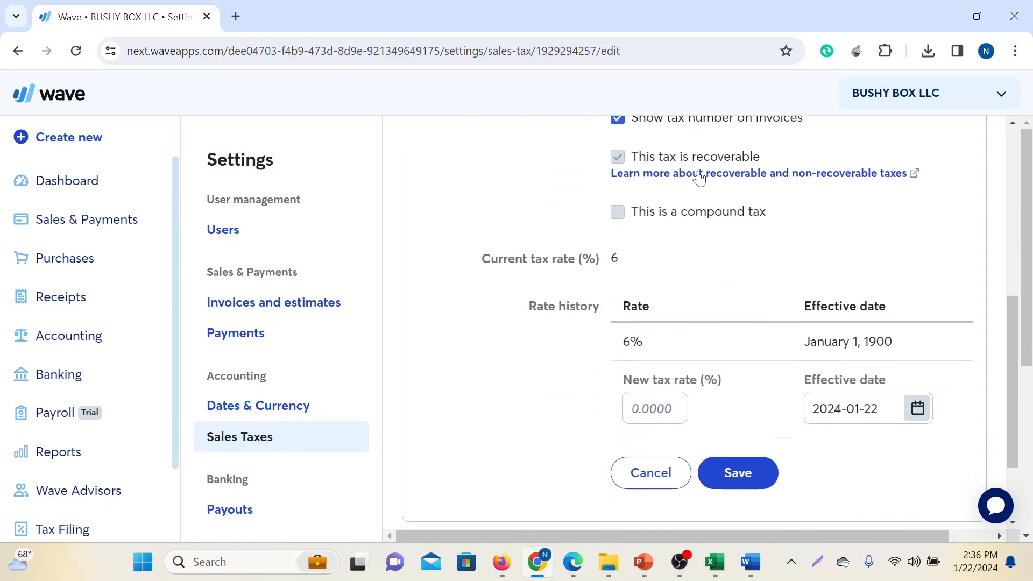
{"action": "scroll", "coordinate": [702, 192], "scroll_direction": "up", "scroll_amount": 2}
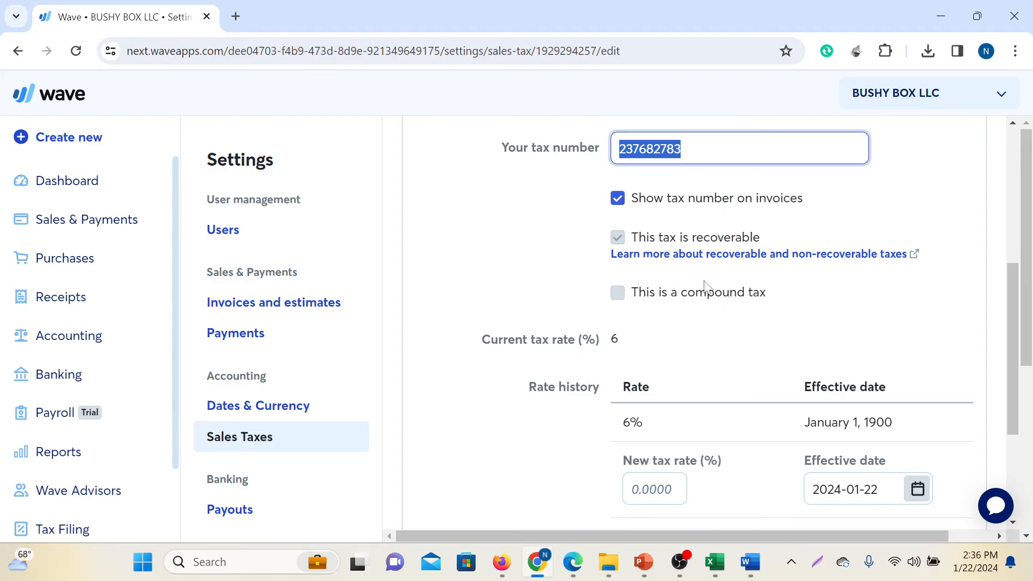
{"action": "scroll", "coordinate": [700, 280], "scroll_direction": "up", "scroll_amount": 1}
{"action": "left_click", "coordinate": [748, 229]}
{"action": "scroll", "coordinate": [753, 337], "scroll_direction": "down", "scroll_amount": 2}
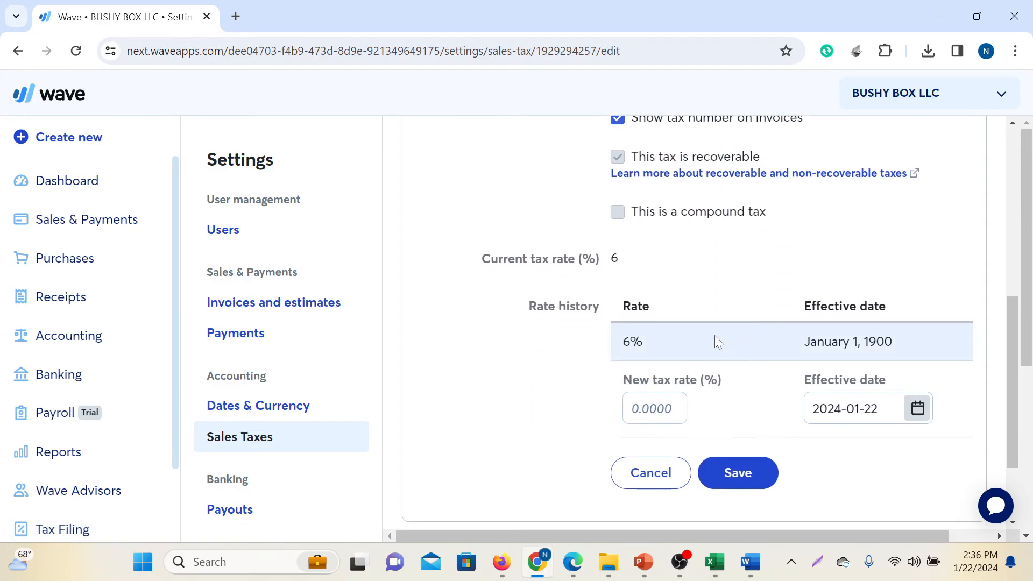
{"action": "scroll", "coordinate": [669, 341], "scroll_direction": "down", "scroll_amount": 1}
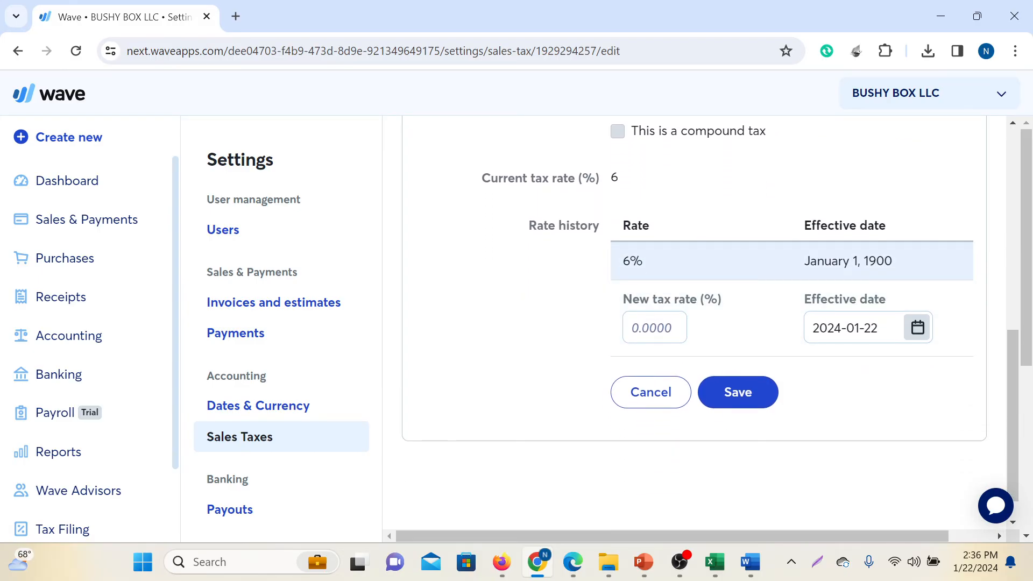
Enter a new tax rate of 6.4% for the 6% sales tax with an effective date of 2022-02-01
{"action": "left_click", "coordinate": [654, 327]}
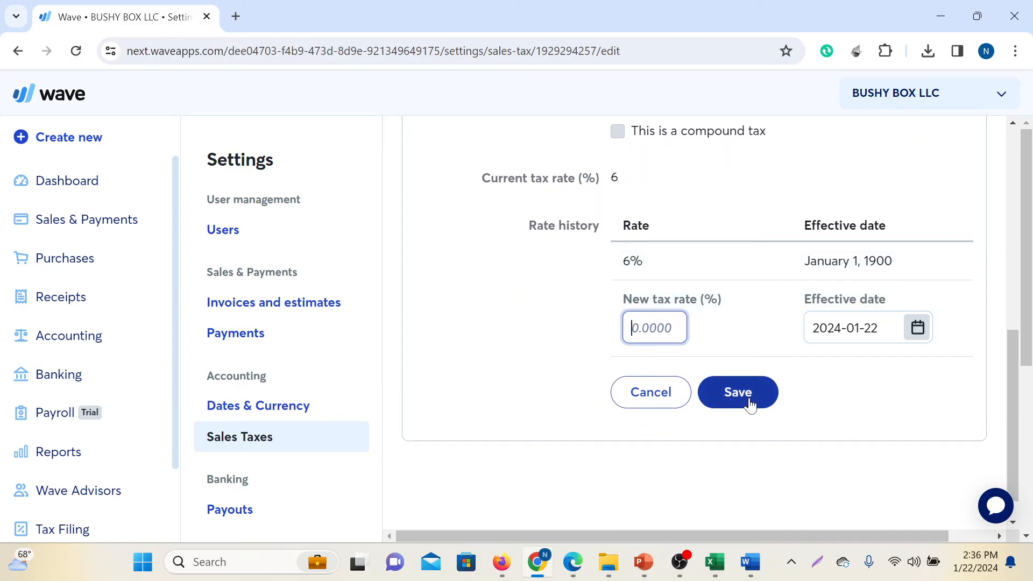
{"action": "type", "text": "6.4"}
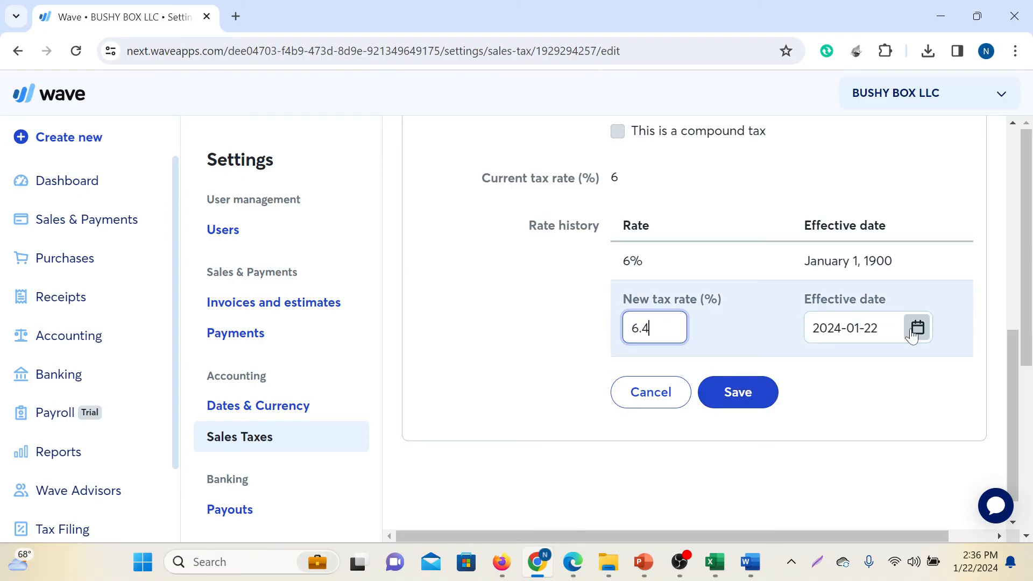
{"action": "left_click", "coordinate": [927, 339]}
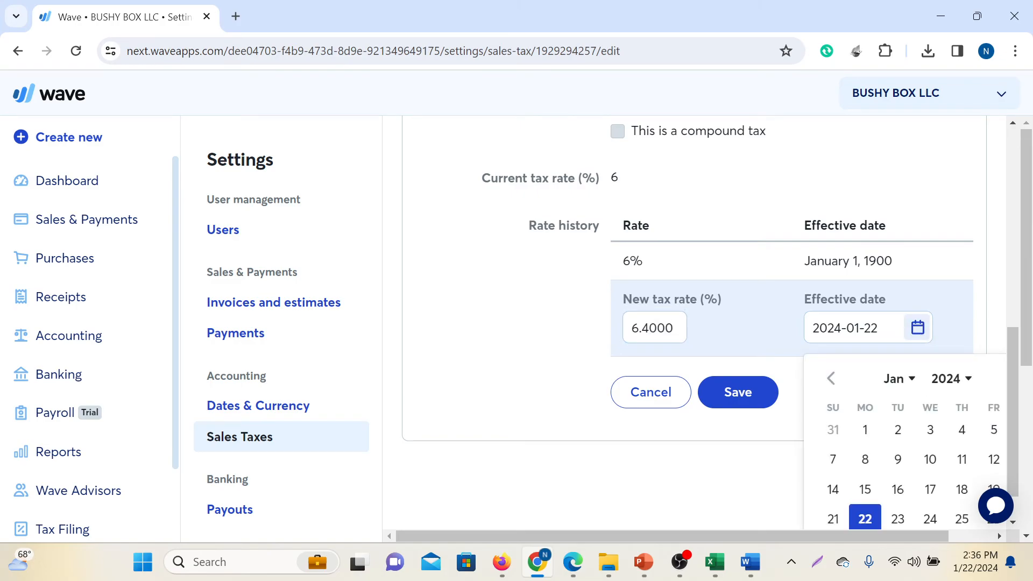
{"action": "left_click", "coordinate": [969, 380]}
{"action": "left_click", "coordinate": [958, 454]}
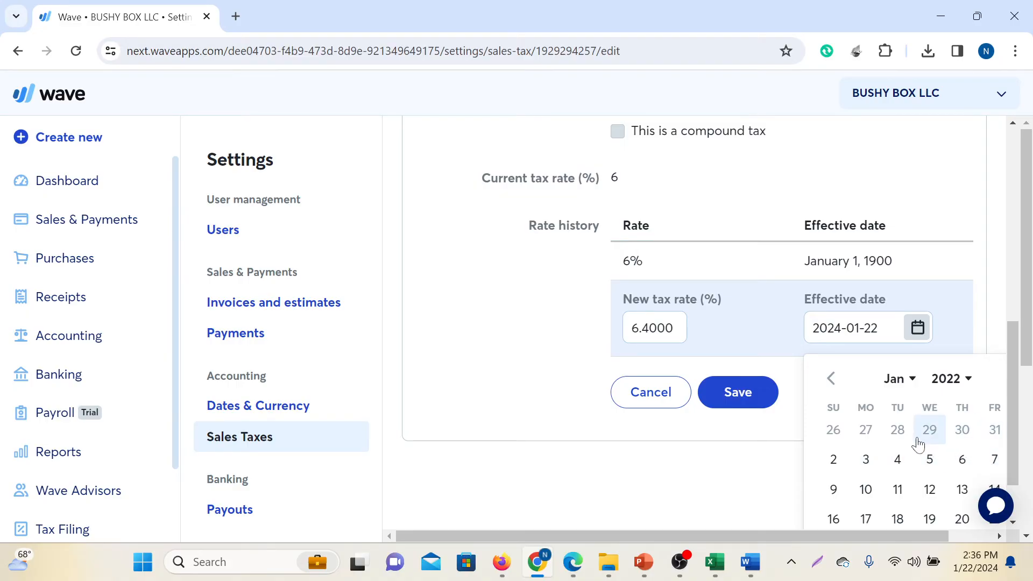
{"action": "scroll", "coordinate": [929, 429], "scroll_direction": "down", "scroll_amount": 1}
{"action": "left_click", "coordinate": [887, 505]}
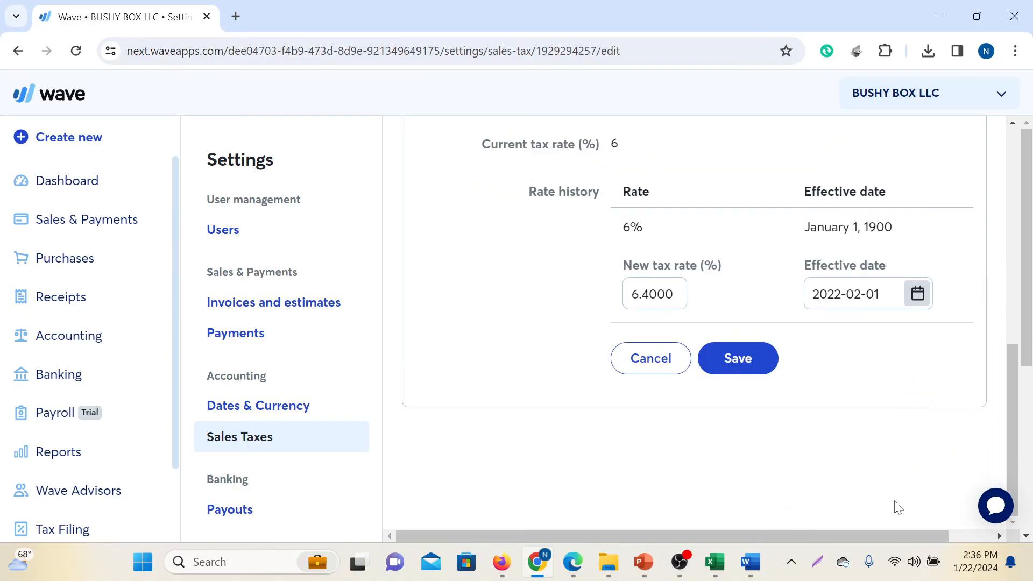
Browse the effective-date calendar of the new tax rate, going from February to January 2022, and close it
{"action": "left_click", "coordinate": [916, 301]}
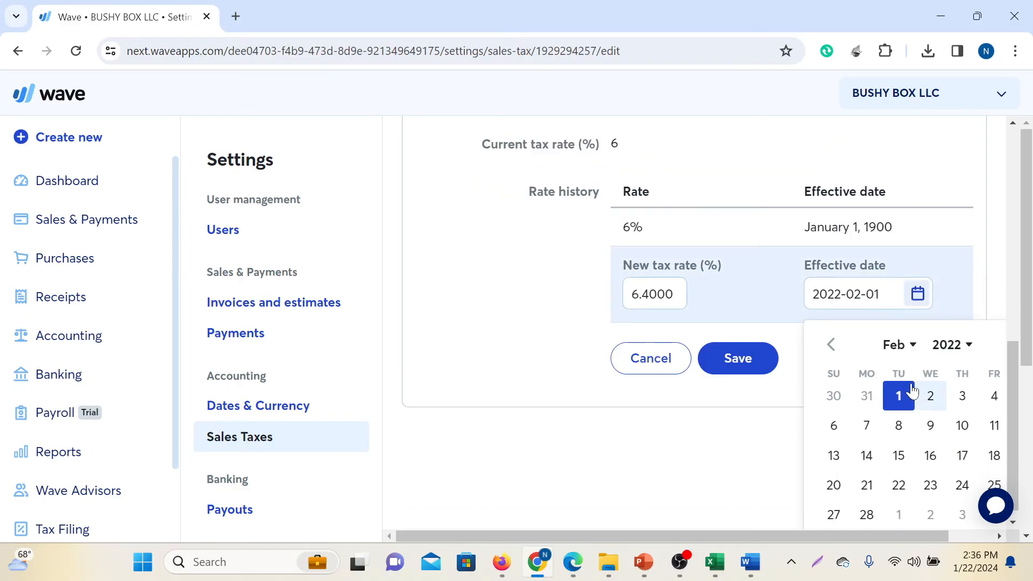
{"action": "left_click", "coordinate": [898, 403]}
{"action": "left_click", "coordinate": [918, 301]}
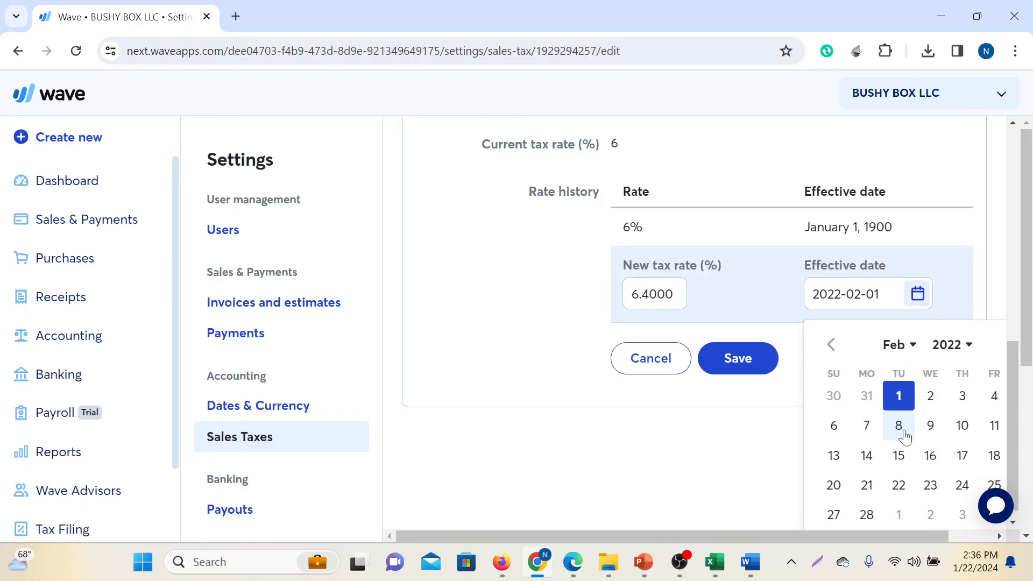
{"action": "left_click", "coordinate": [911, 347]}
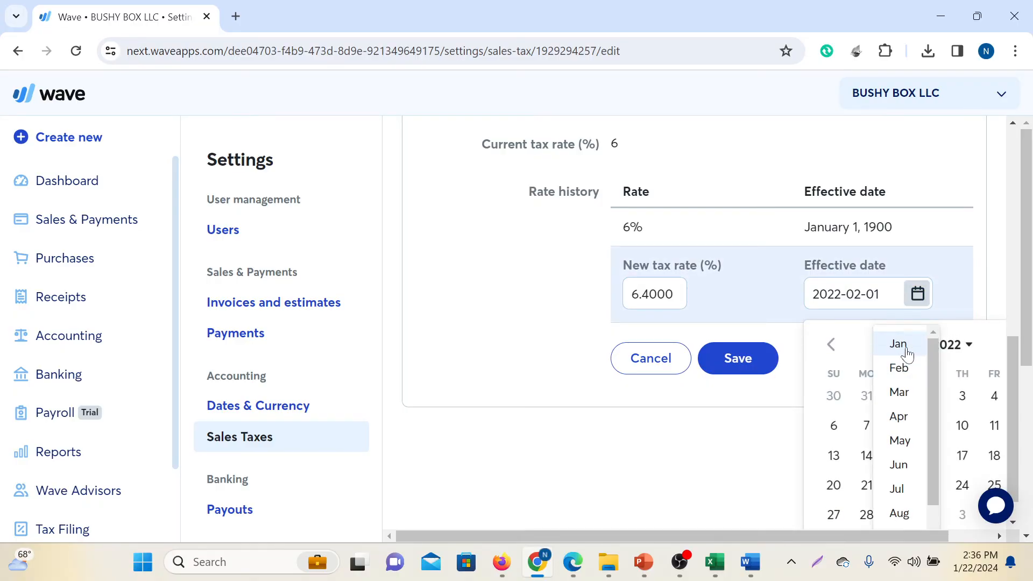
{"action": "left_click", "coordinate": [906, 347]}
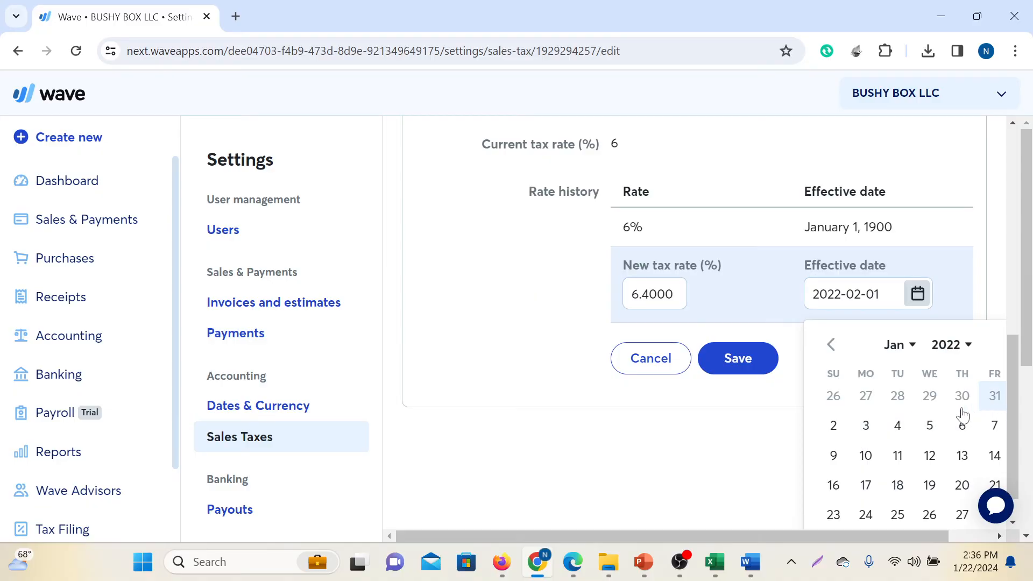
{"action": "scroll", "coordinate": [946, 414], "scroll_direction": "down", "scroll_amount": 1}
{"action": "scroll", "coordinate": [943, 455], "scroll_direction": "up", "scroll_amount": 2}
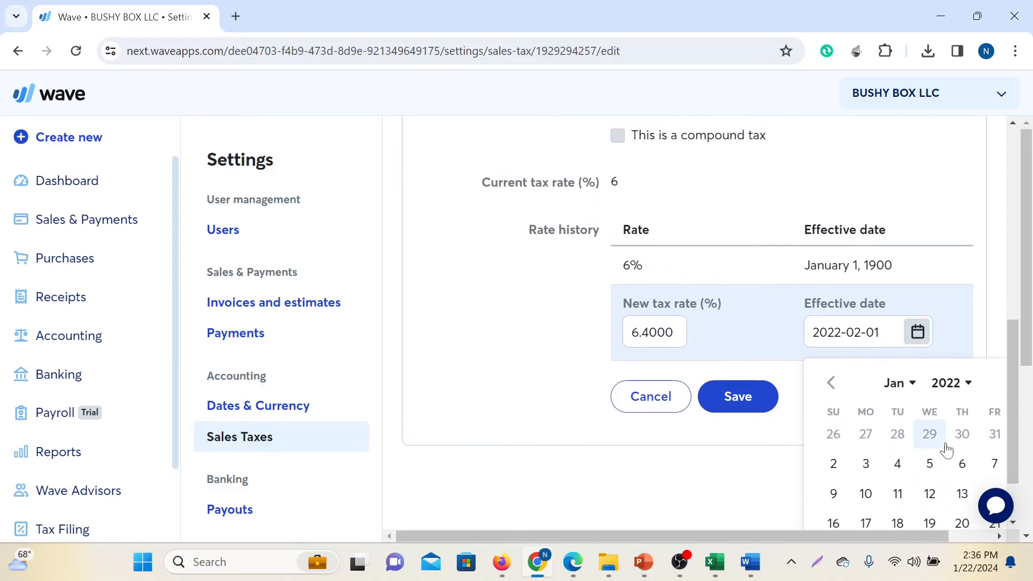
{"action": "scroll", "coordinate": [941, 436], "scroll_direction": "down", "scroll_amount": 2}
{"action": "scroll", "coordinate": [936, 407], "scroll_direction": "down", "scroll_amount": 6}
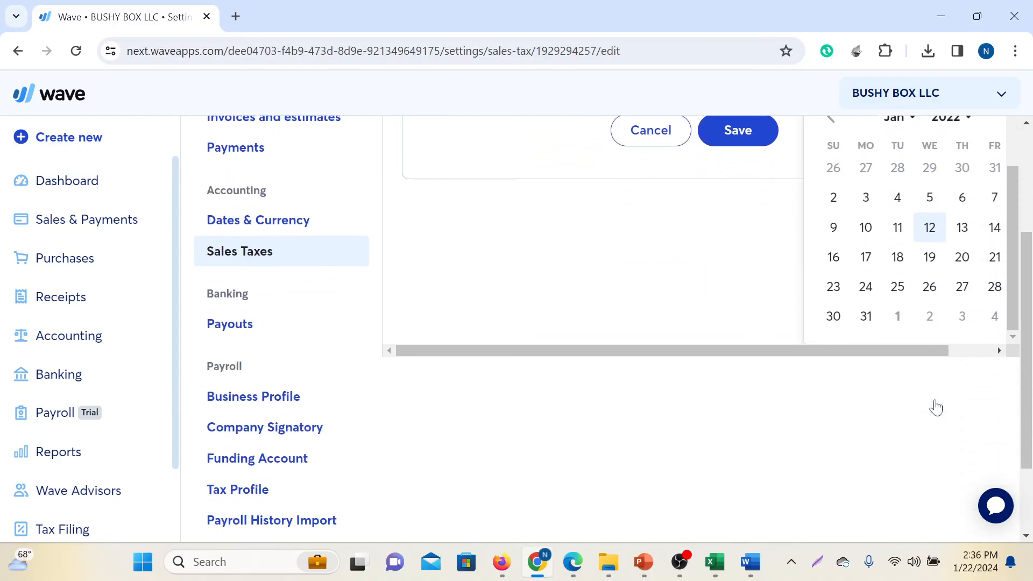
{"action": "left_click_drag", "start_coordinate": [943, 296], "coordinate": [999, 304]}
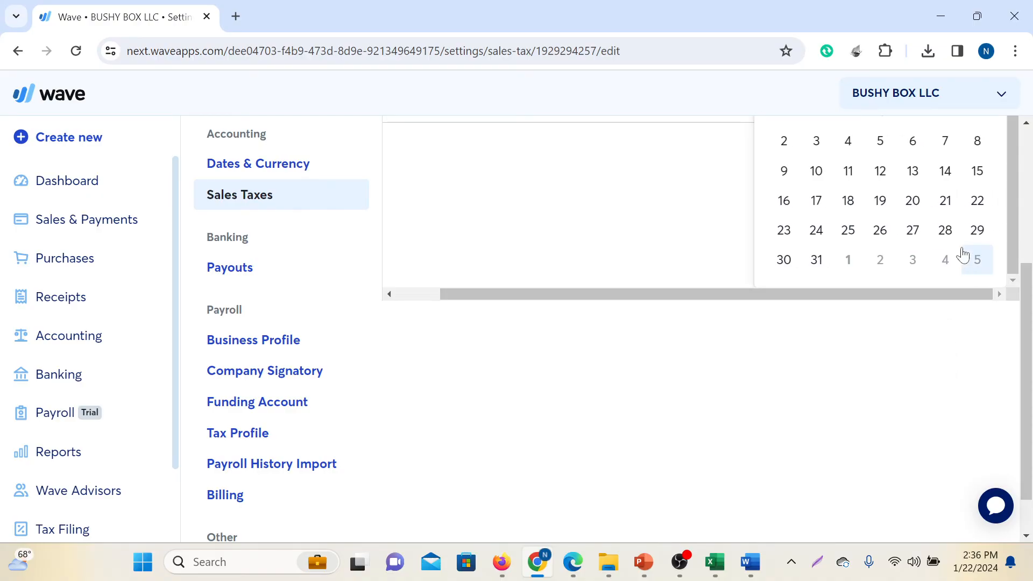
{"action": "scroll", "coordinate": [947, 263], "scroll_direction": "up", "scroll_amount": 4}
{"action": "scroll", "coordinate": [971, 231], "scroll_direction": "down", "scroll_amount": 2}
{"action": "left_click", "coordinate": [899, 285]}
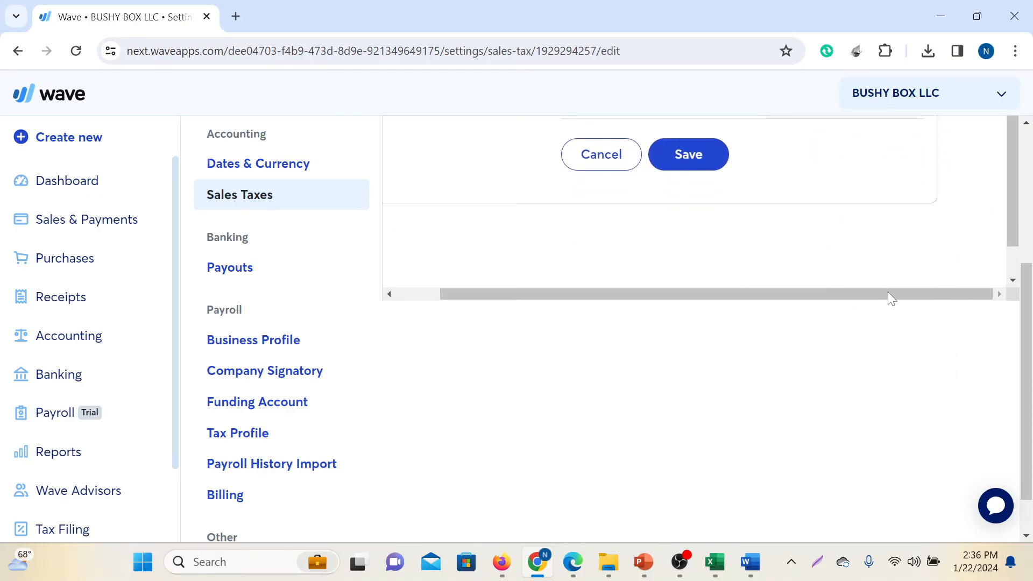
Save the sales tax with its new 6.4% rate
{"action": "scroll", "coordinate": [901, 419], "scroll_direction": "up", "scroll_amount": 5}
{"action": "left_click", "coordinate": [688, 397]}
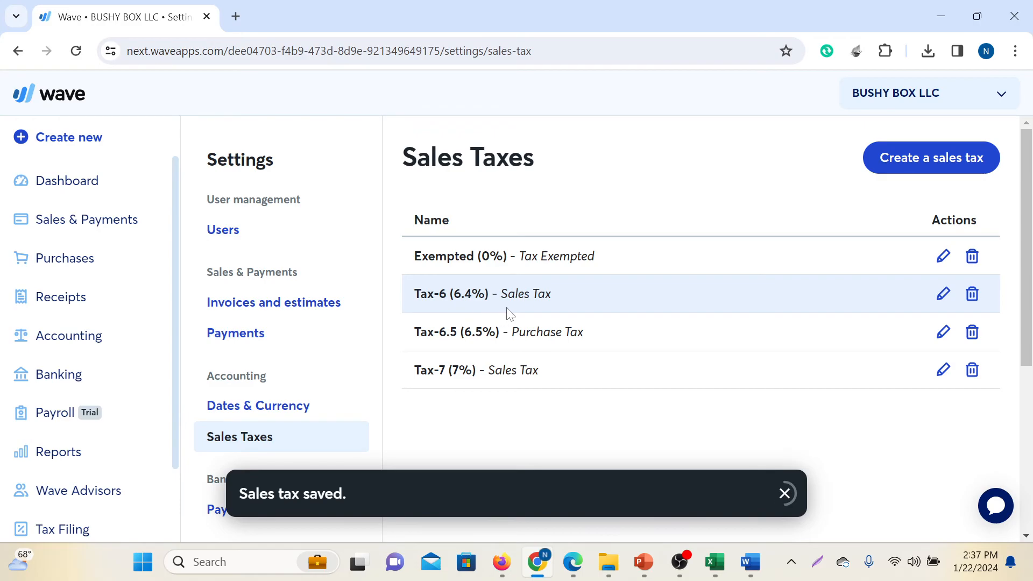
Change the abbreviation of the 6.4% sales tax to Tax-6.4, save it and dismiss the notification
{"action": "left_click", "coordinate": [942, 293]}
{"action": "left_click", "coordinate": [652, 287]}
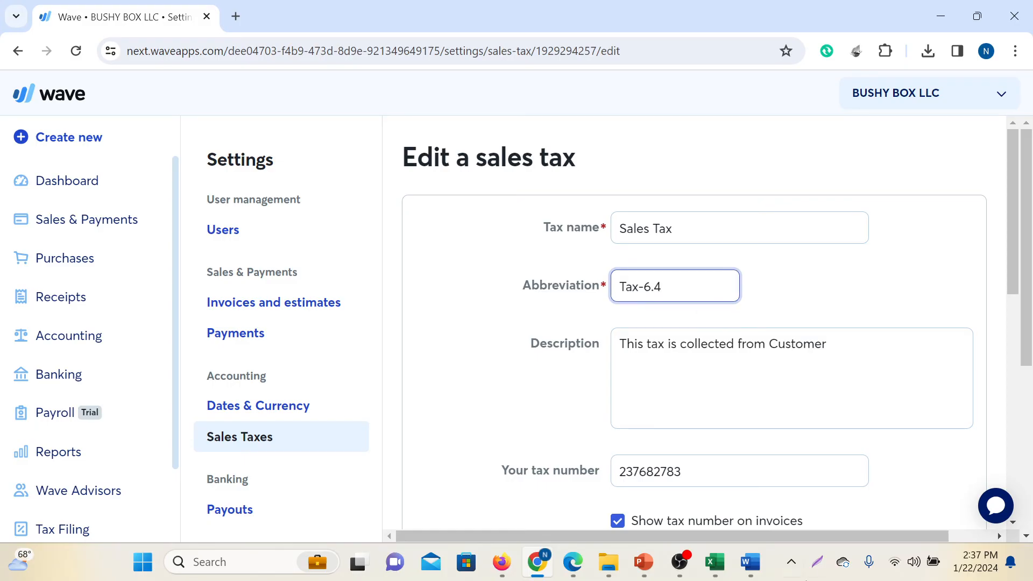
{"action": "scroll", "coordinate": [742, 350], "scroll_direction": "down", "scroll_amount": 7}
{"action": "left_click", "coordinate": [738, 511]}
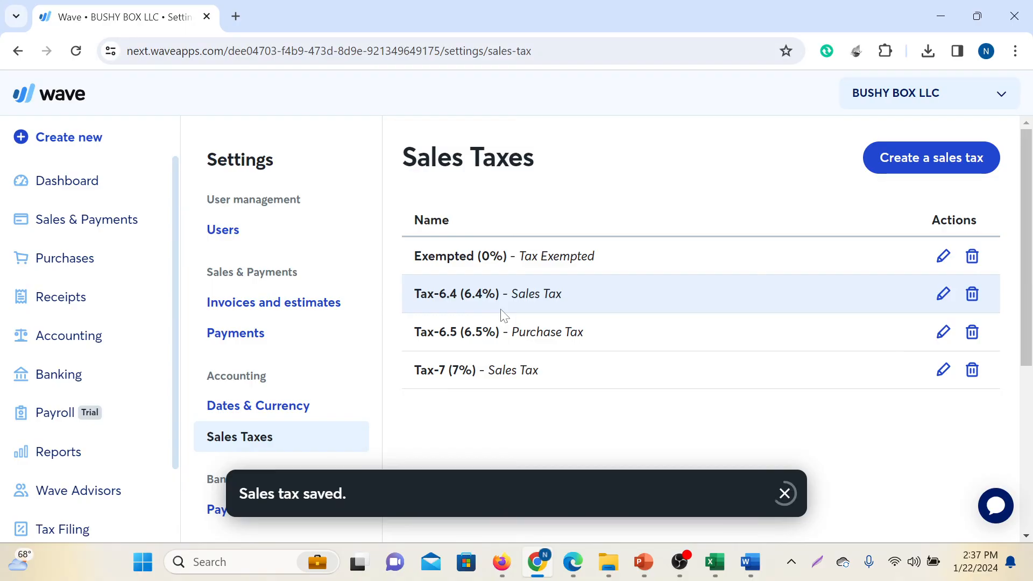
{"action": "left_click", "coordinate": [785, 494]}
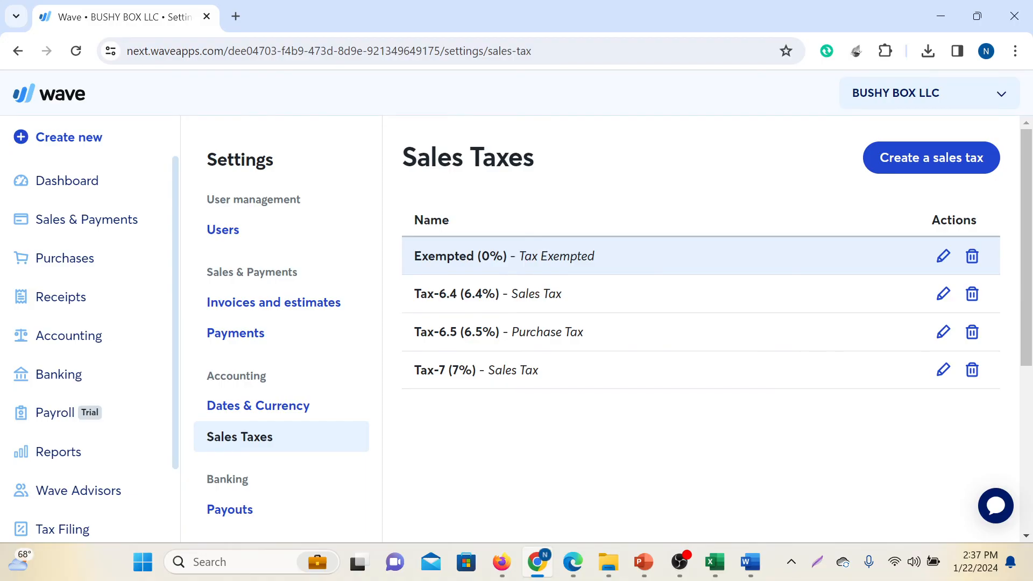
Delete the Tax-6.4 sales tax, confirm the deletion and dismiss the notification
{"action": "mouse_move", "coordinate": [714, 562]}
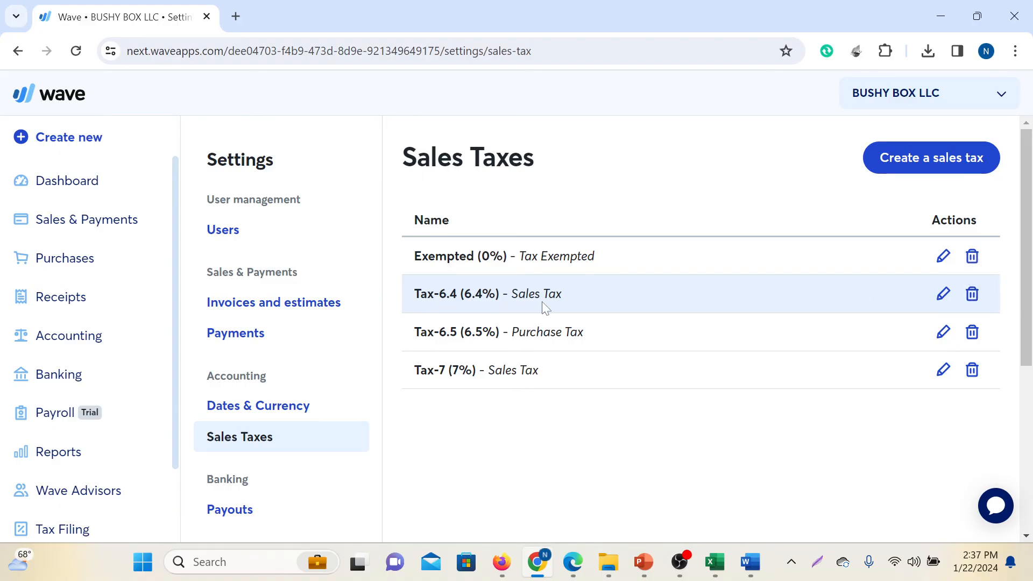
{"action": "left_click", "coordinate": [971, 294]}
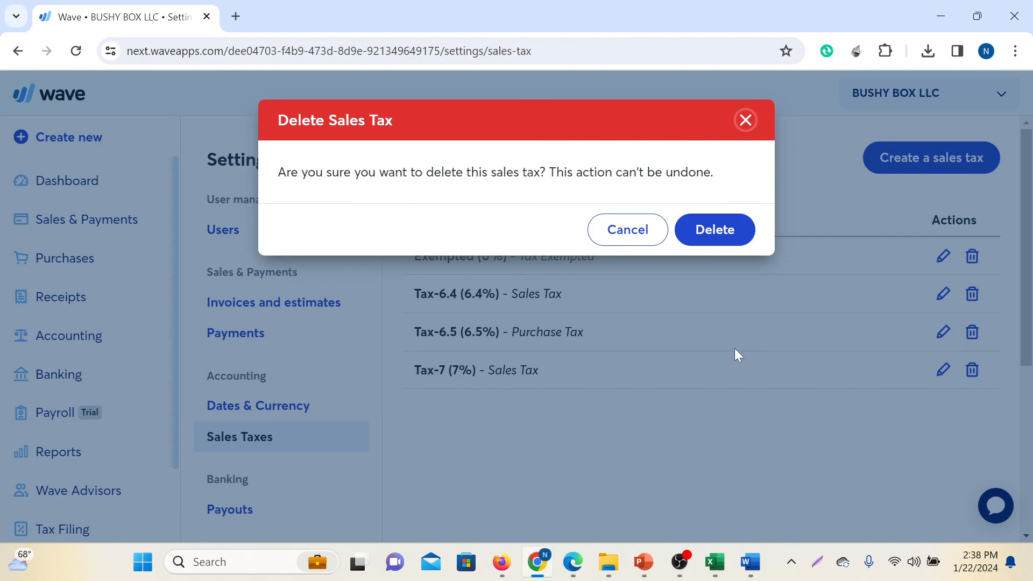
{"action": "left_click", "coordinate": [727, 240]}
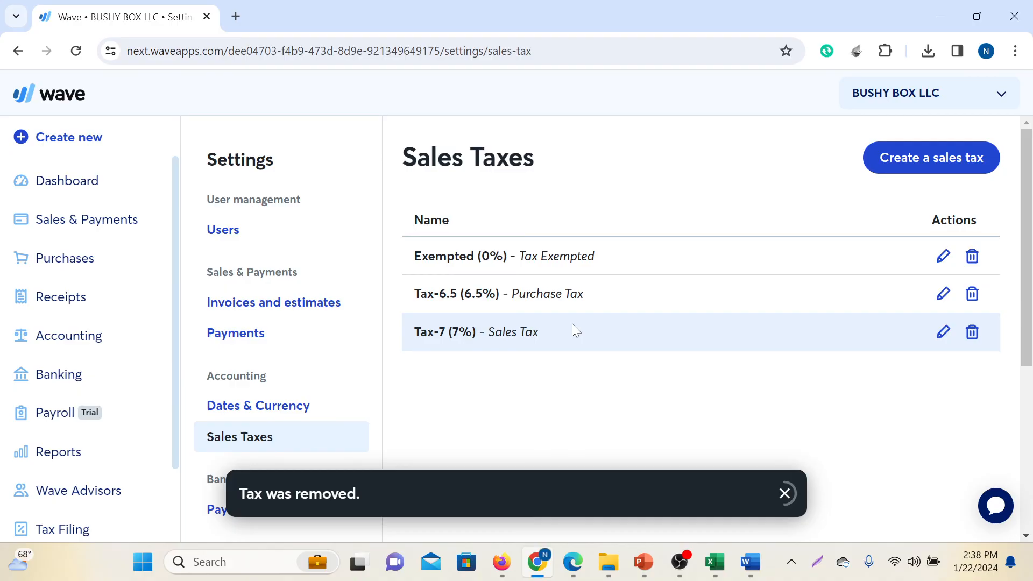
{"action": "left_click", "coordinate": [783, 494]}
{"action": "scroll", "coordinate": [832, 405], "scroll_direction": "down", "scroll_amount": 4}
{"action": "scroll", "coordinate": [832, 405], "scroll_direction": "up", "scroll_amount": 4}
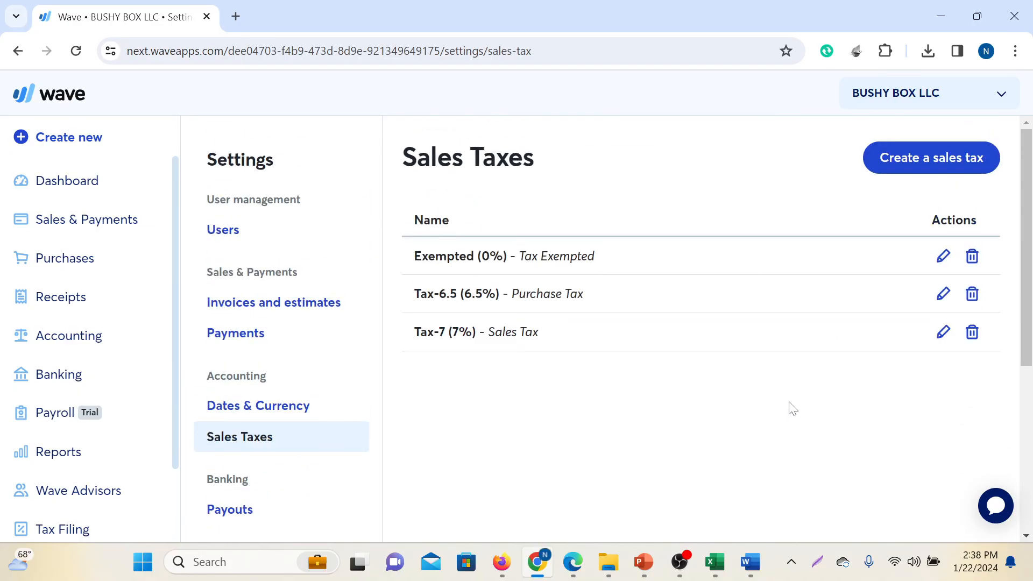
Switch to the Tax Settings slide in PowerPoint, clear the text highlight and start a screen capture of about 1824 × 1006 pixels covering the slide
{"action": "left_click", "coordinate": [643, 561]}
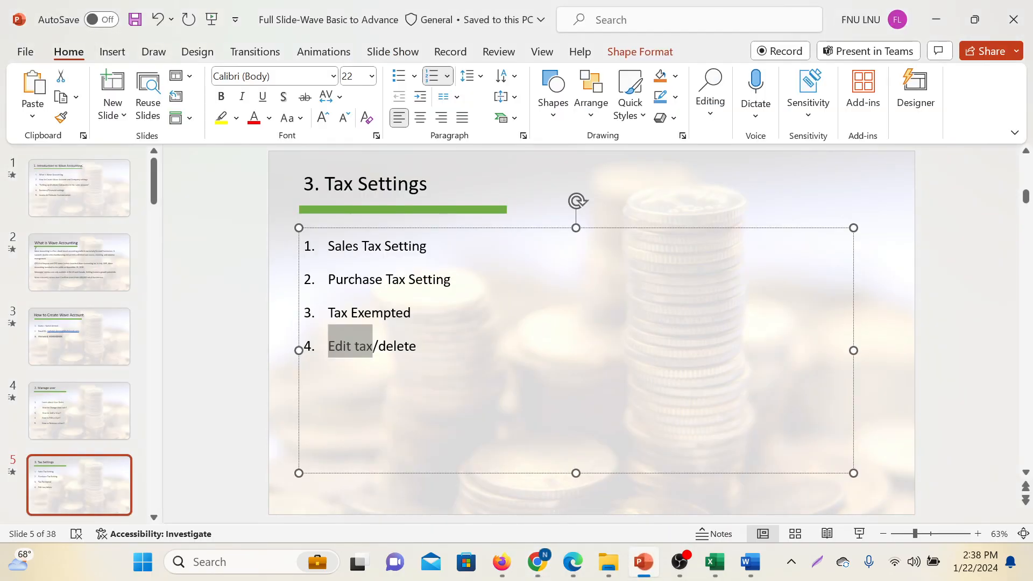
{"action": "left_click", "coordinate": [416, 346]}
{"action": "key", "text": "Print"}
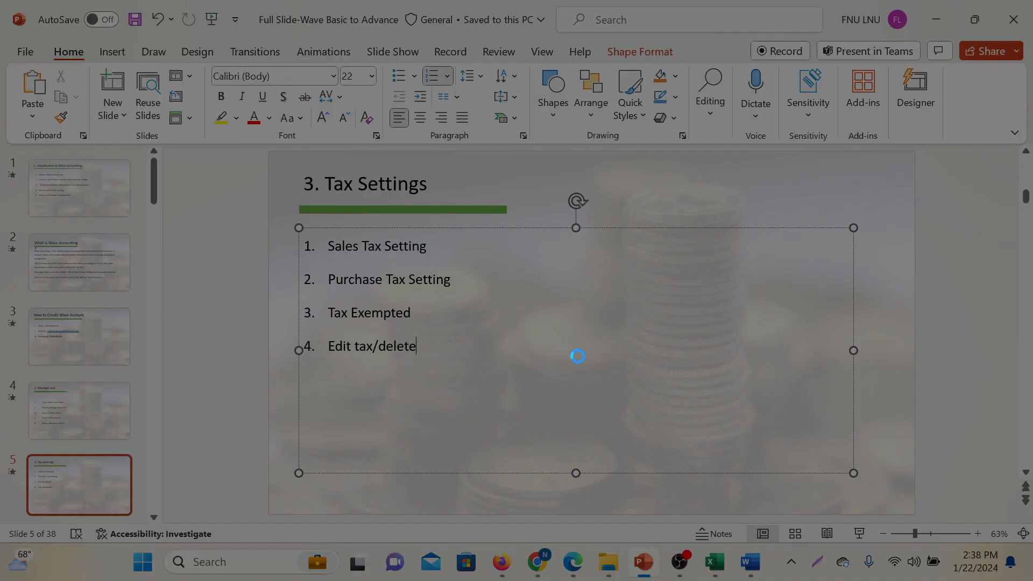
{"action": "mouse_move", "coordinate": [52, 0]}
{"action": "left_mouse_down"}
{"action": "mouse_move", "coordinate": [601, 272]}
{"action": "mouse_move", "coordinate": [1031, 519]}
{"action": "mouse_move", "coordinate": [1031, 541]}
{"action": "left_mouse_up"}
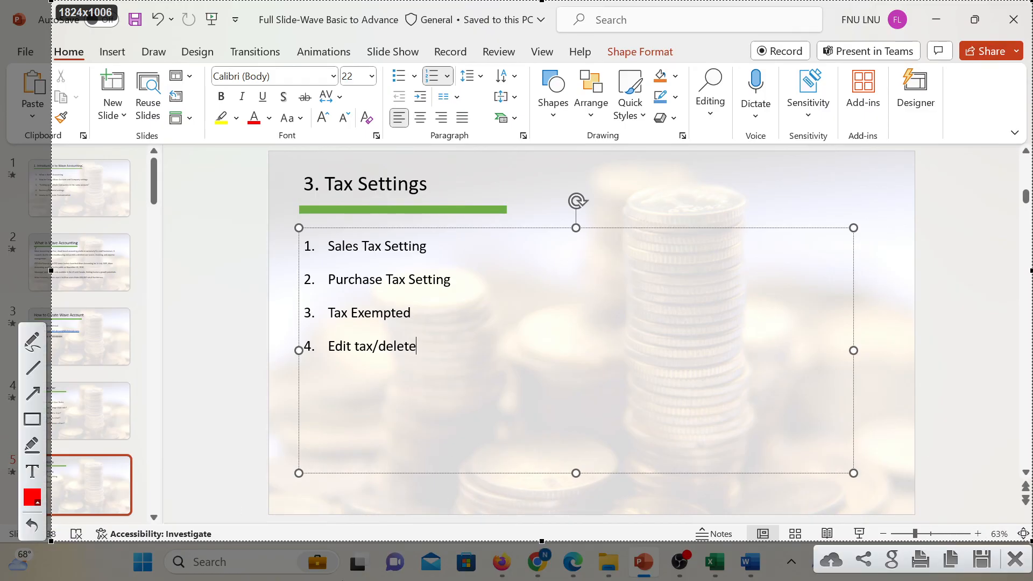
Draw a red rectangle around "Sales Tax Setting" on the screen capture
{"action": "left_click", "coordinate": [32, 419]}
{"action": "mouse_move", "coordinate": [318, 228]}
{"action": "left_mouse_down"}
{"action": "mouse_move", "coordinate": [401, 262]}
{"action": "mouse_move", "coordinate": [445, 261]}
{"action": "left_mouse_up"}
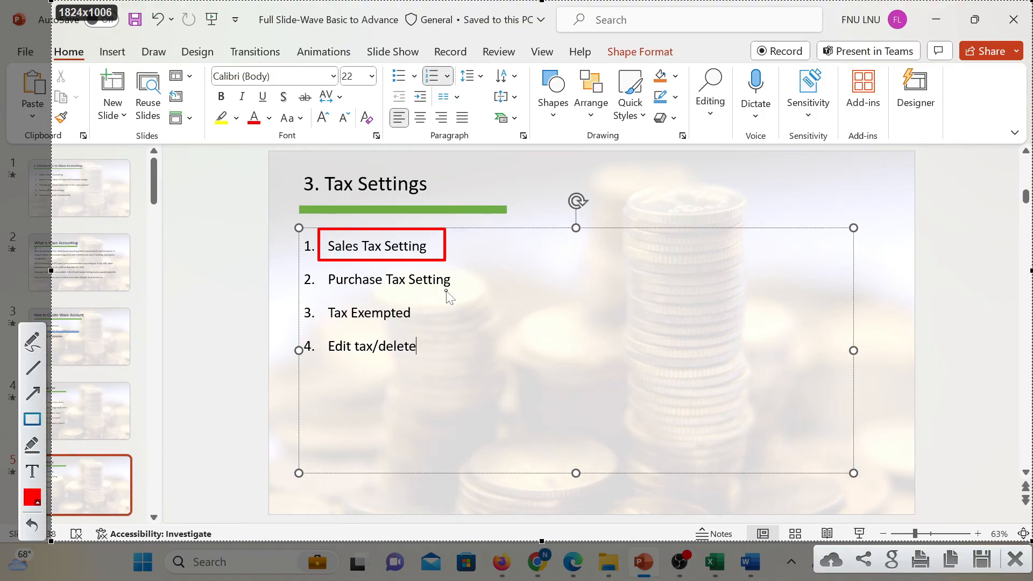